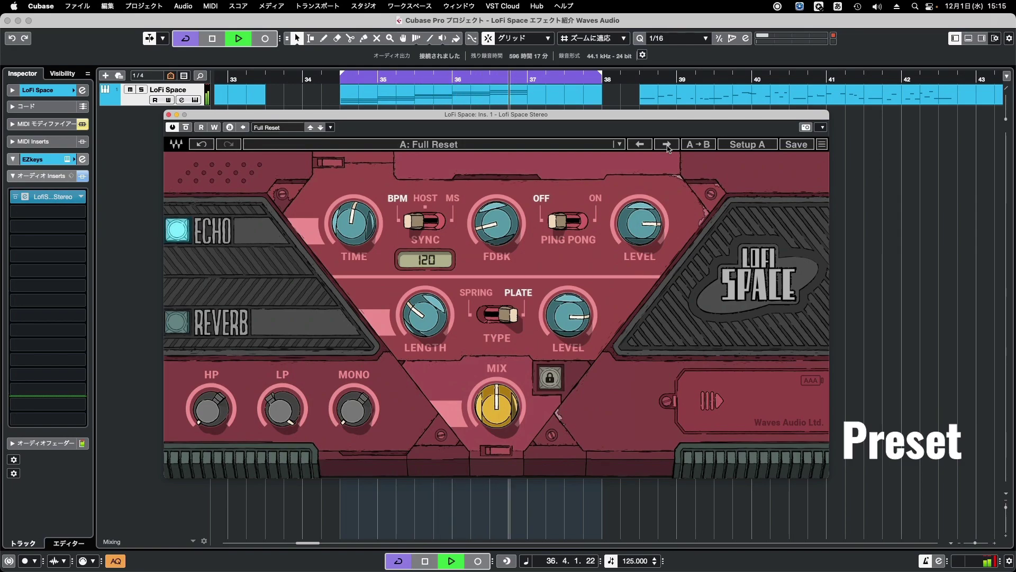
- Audition the Lofi Space presets one by one over the looped playback, from 80's vocal exciter through AH_Widelay
{"action": "left_click", "coordinate": [667, 144]}
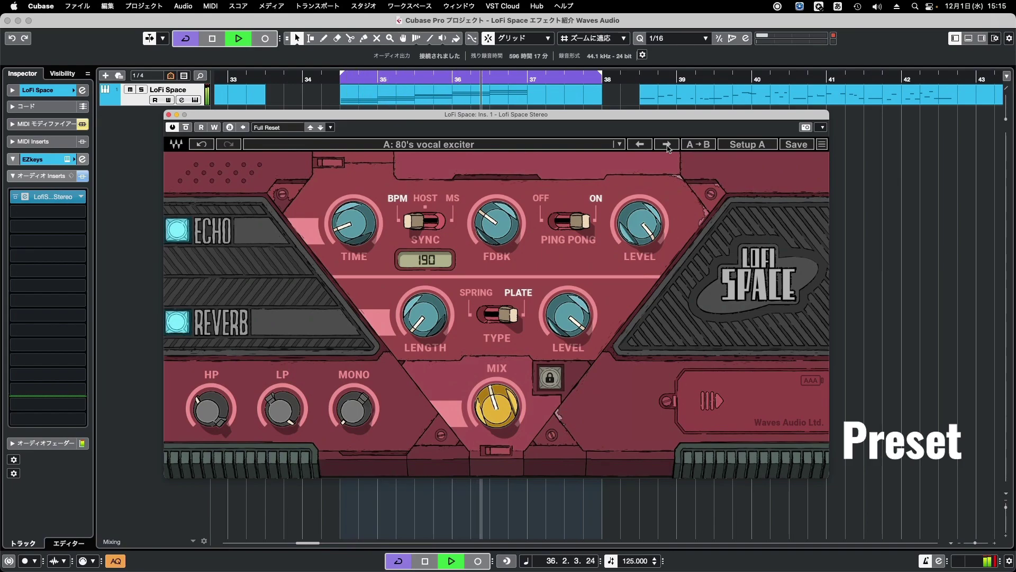
{"action": "left_click", "coordinate": [667, 145]}
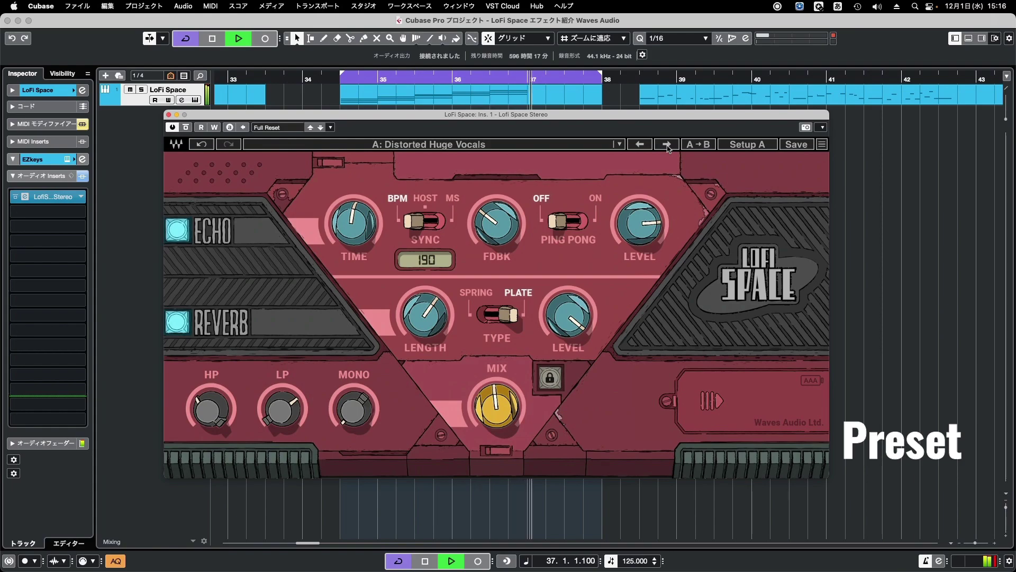
{"action": "left_click", "coordinate": [667, 145]}
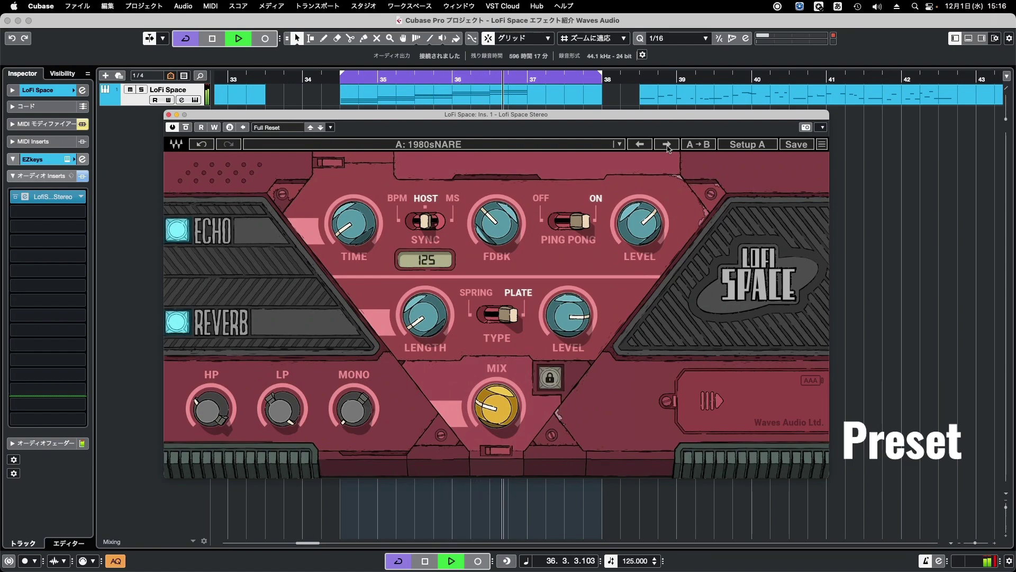
{"action": "left_click", "coordinate": [667, 144]}
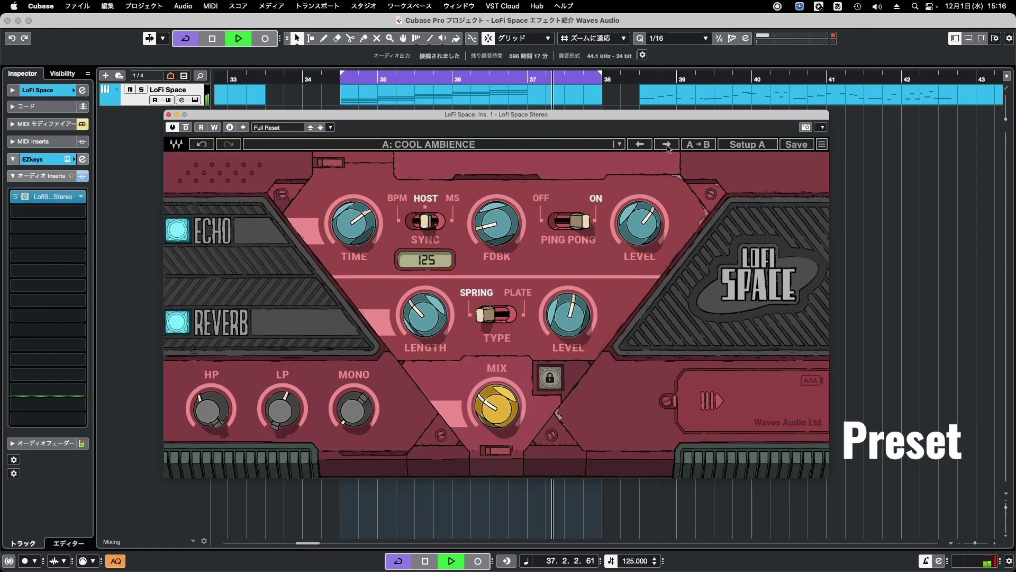
{"action": "left_click", "coordinate": [667, 145]}
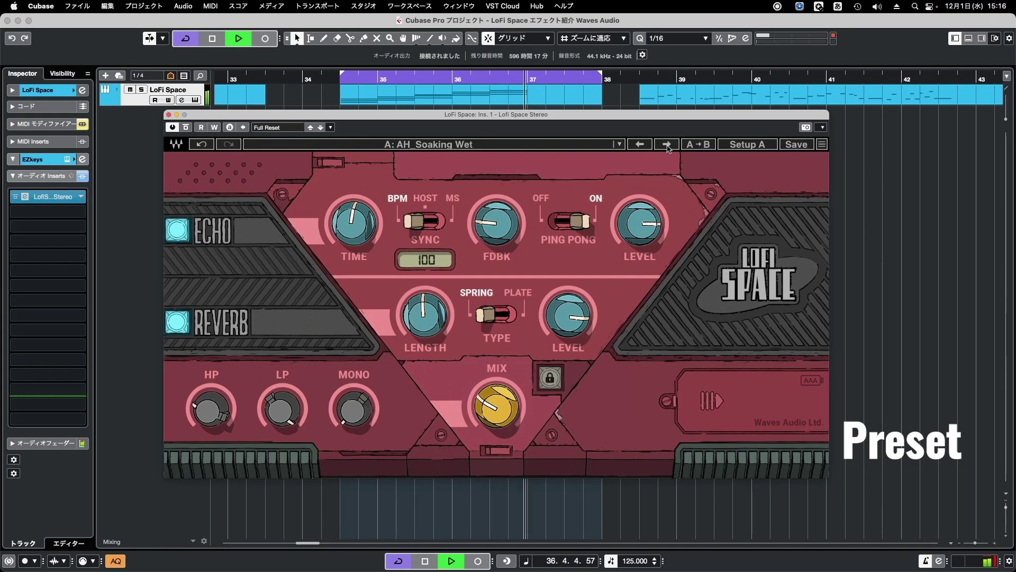
{"action": "left_click", "coordinate": [667, 145]}
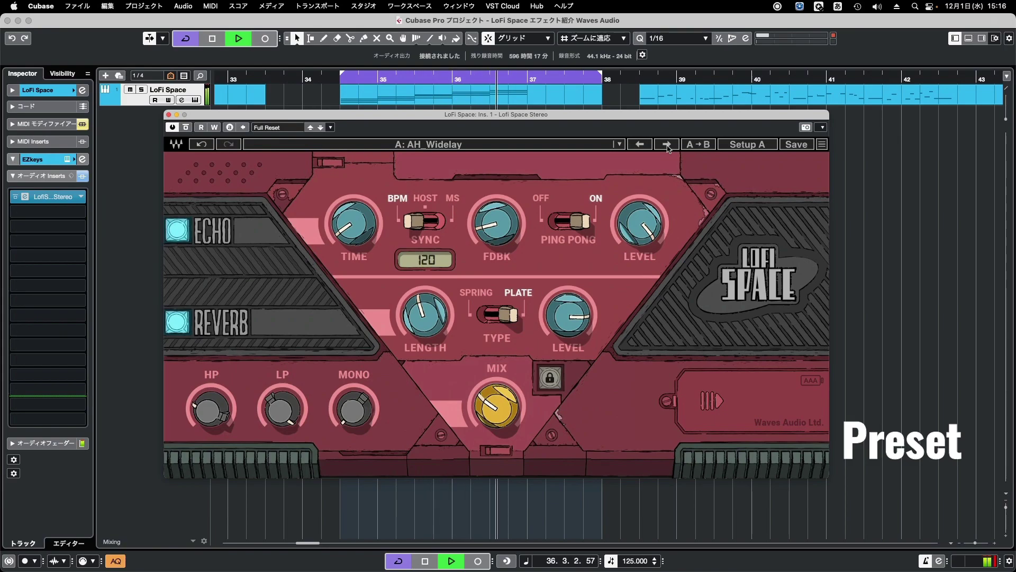
- Step through and listen to the presets from Drone in B (different notes 1-12ms) through VOCAL DISTORTED TAPE SLAP
{"action": "left_click", "coordinate": [667, 148]}
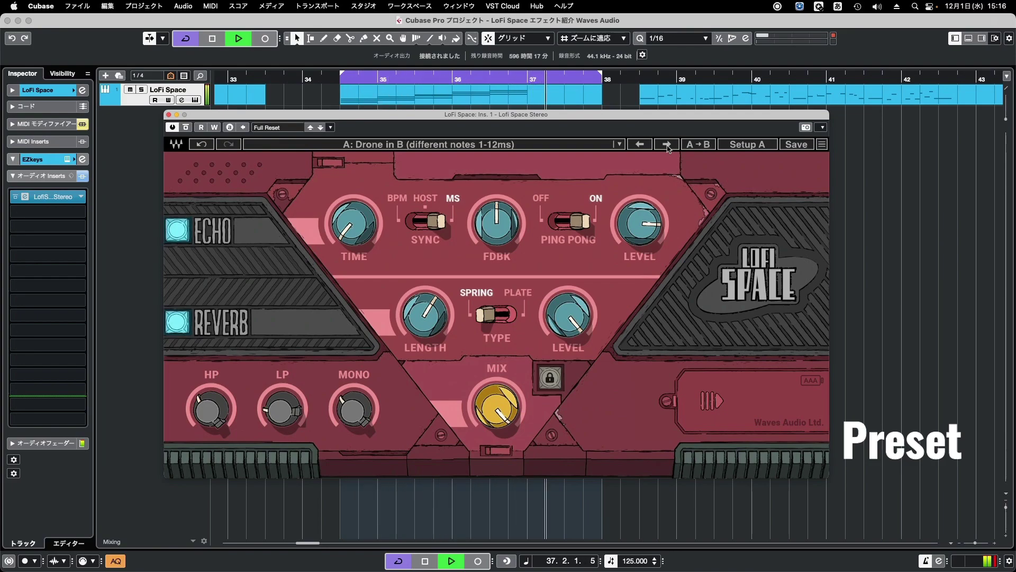
{"action": "left_click", "coordinate": [667, 146]}
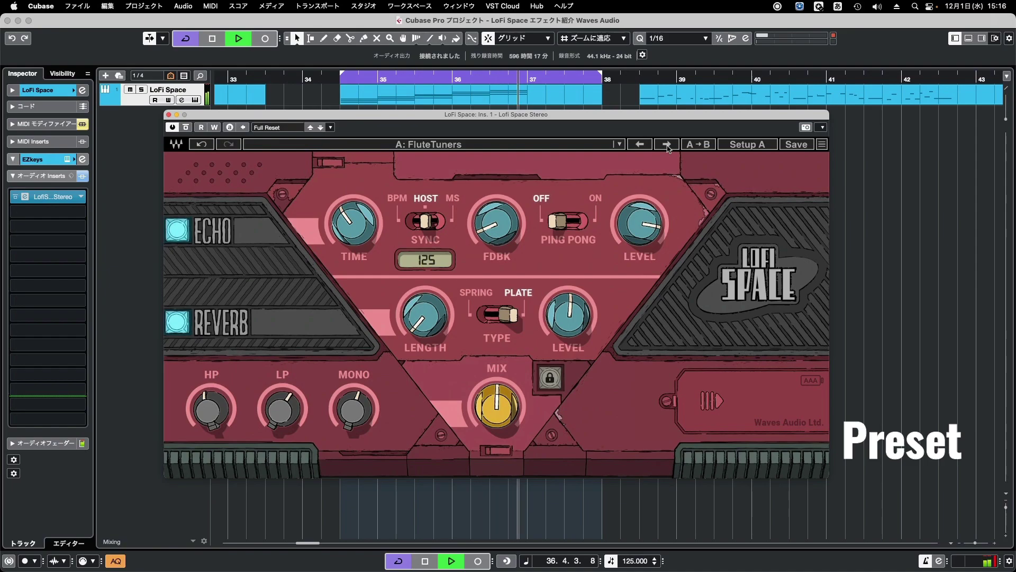
{"action": "left_click", "coordinate": [667, 145]}
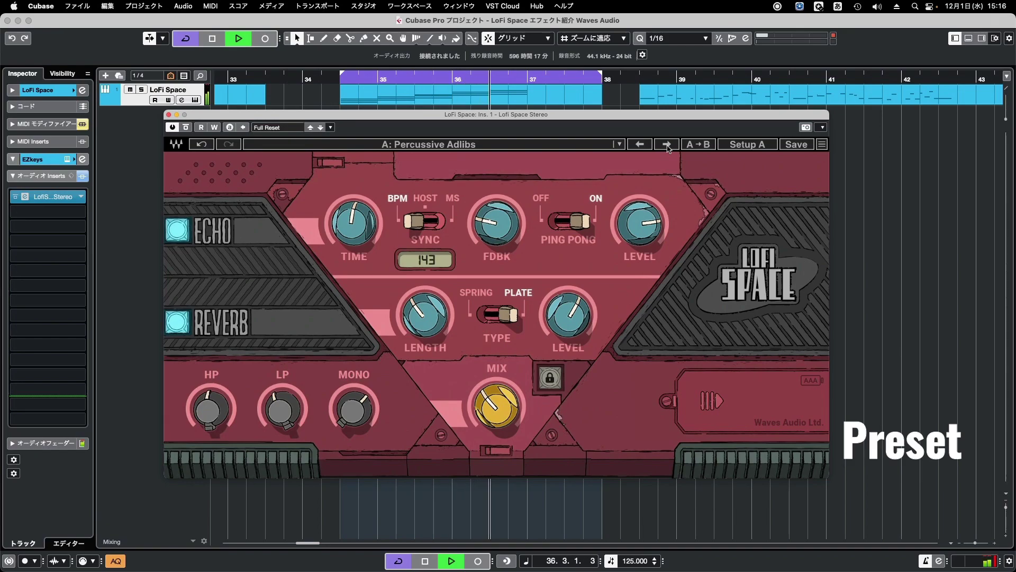
{"action": "left_click", "coordinate": [668, 146]}
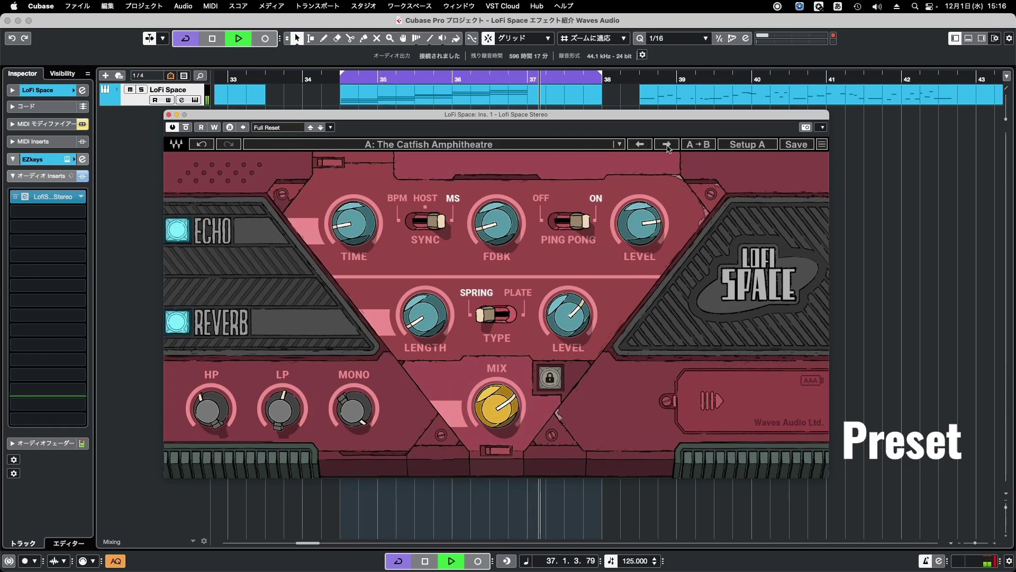
{"action": "left_click", "coordinate": [667, 147]}
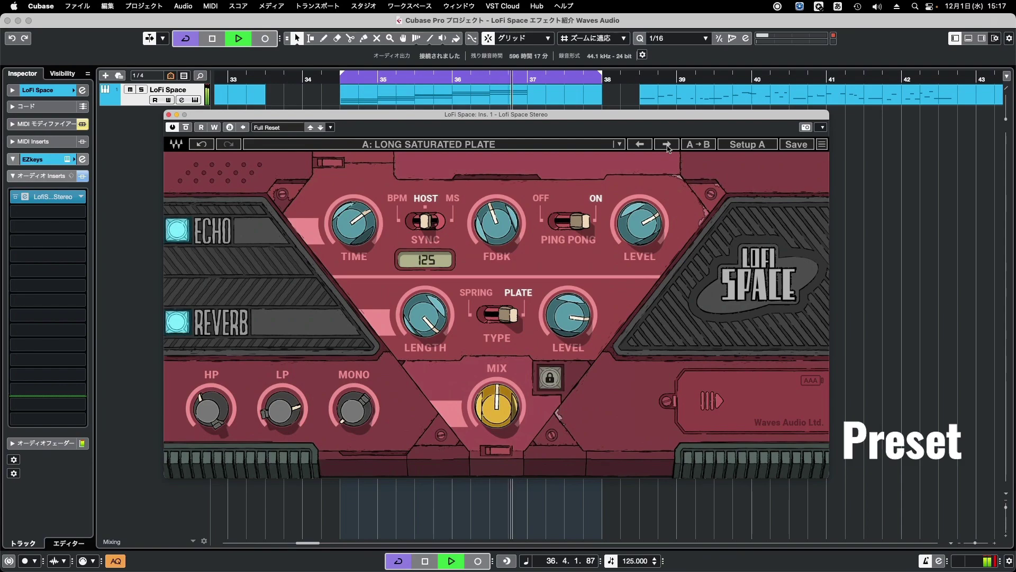
{"action": "left_click", "coordinate": [666, 145]}
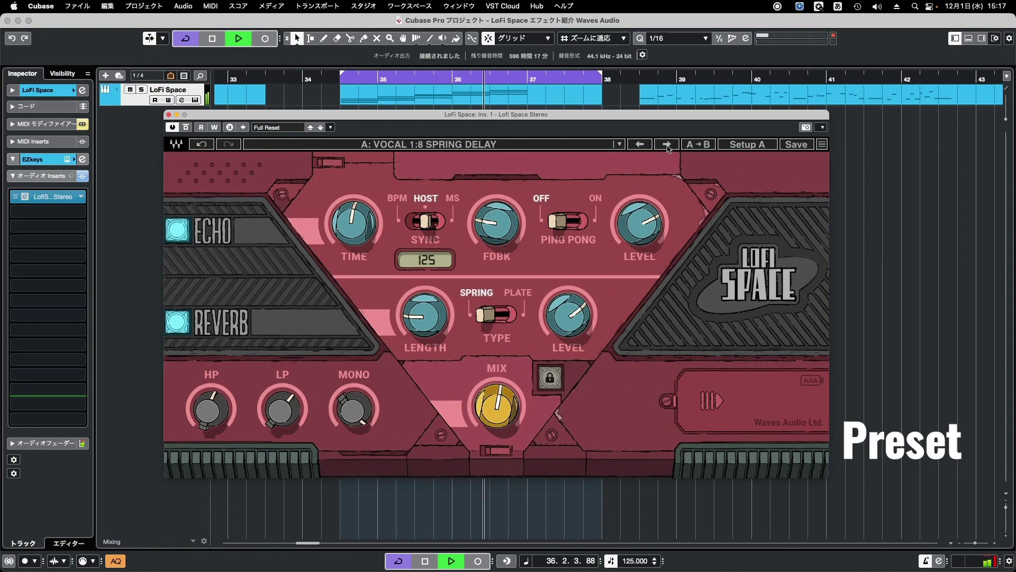
{"action": "left_click", "coordinate": [667, 145]}
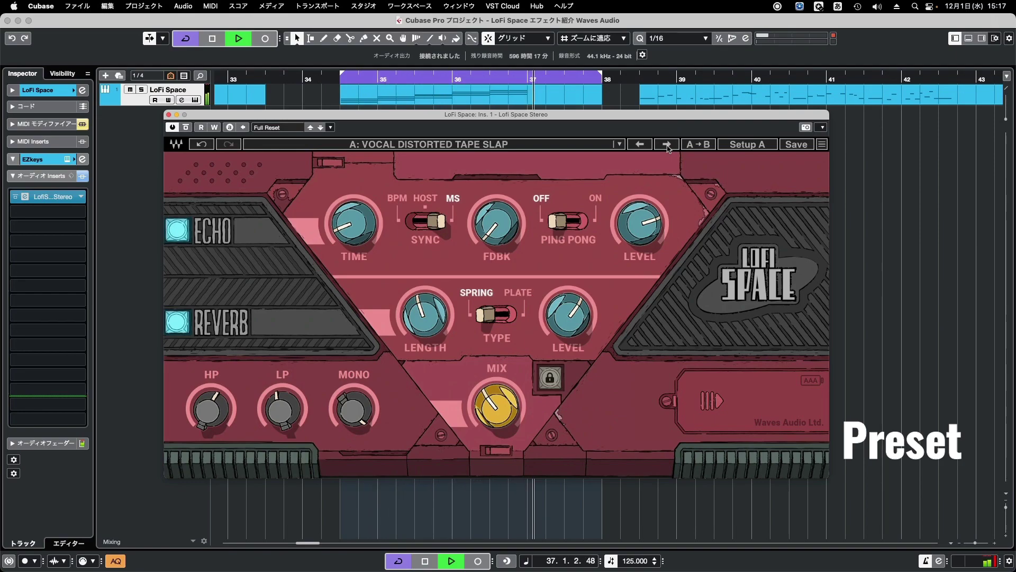
- Audition each Lofi Space preset in order from BrokenRoom through Piano Wash while the loop plays
{"action": "left_click", "coordinate": [667, 145]}
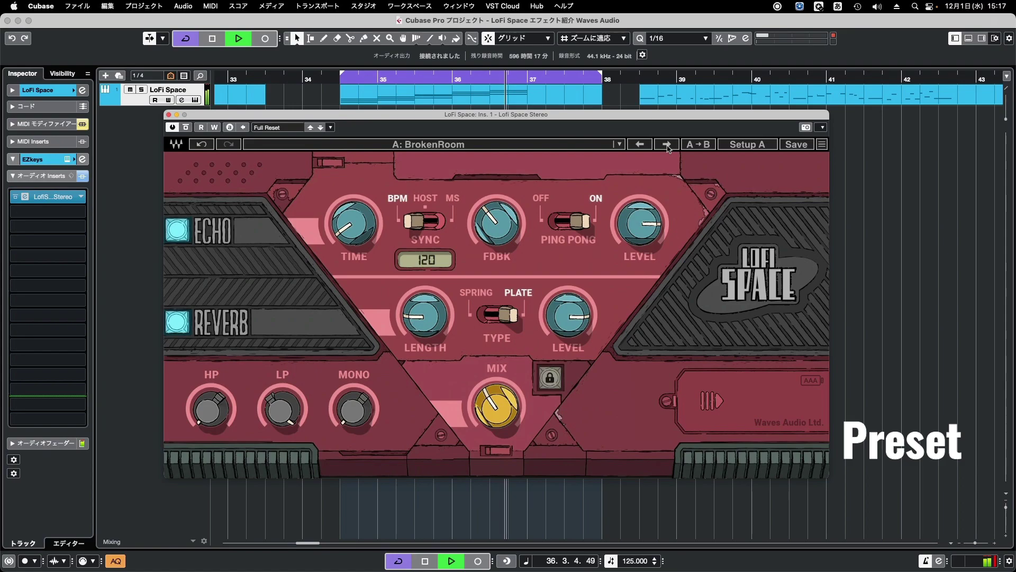
{"action": "left_click", "coordinate": [667, 144]}
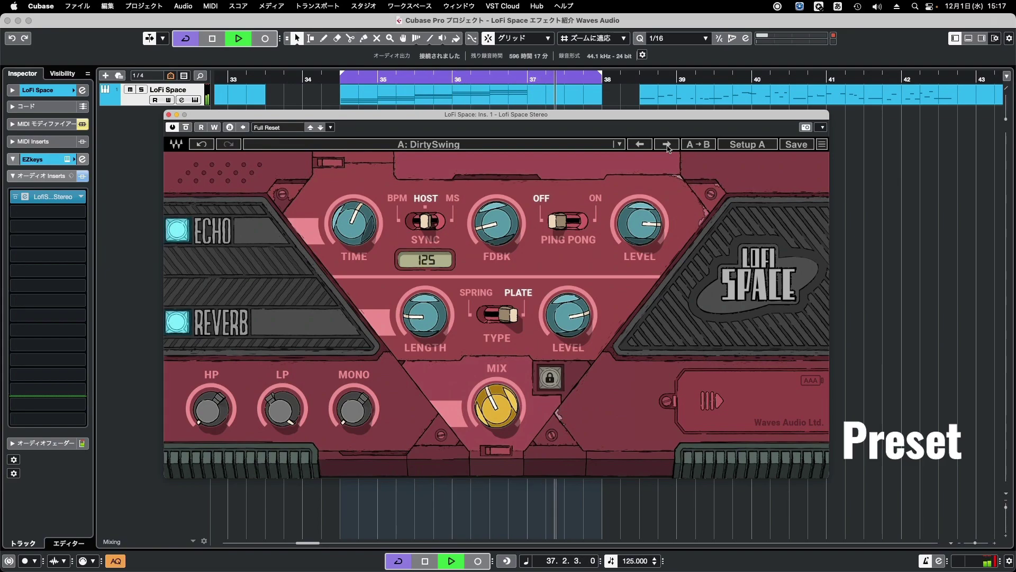
{"action": "left_click", "coordinate": [667, 145]}
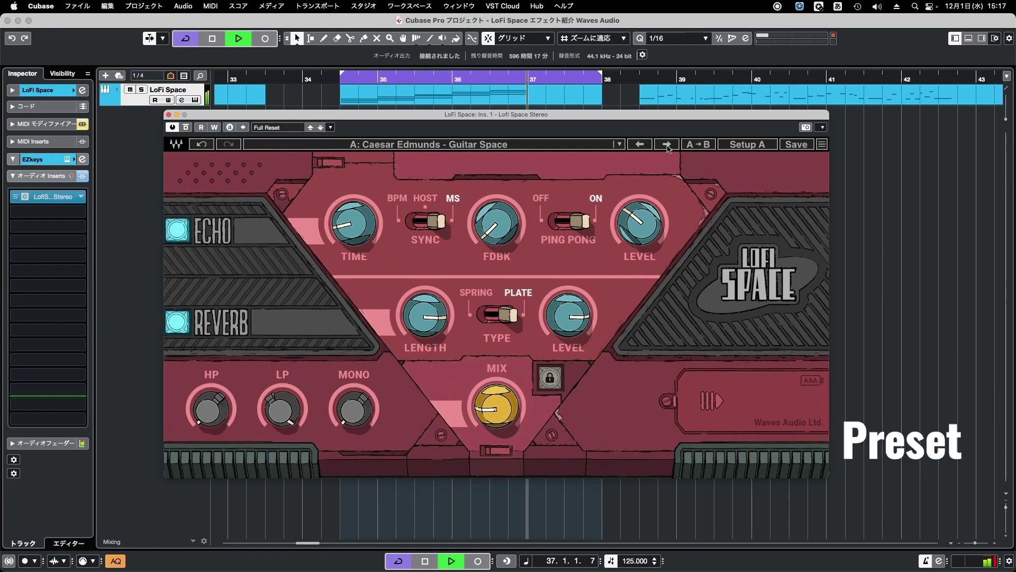
{"action": "left_click", "coordinate": [667, 144]}
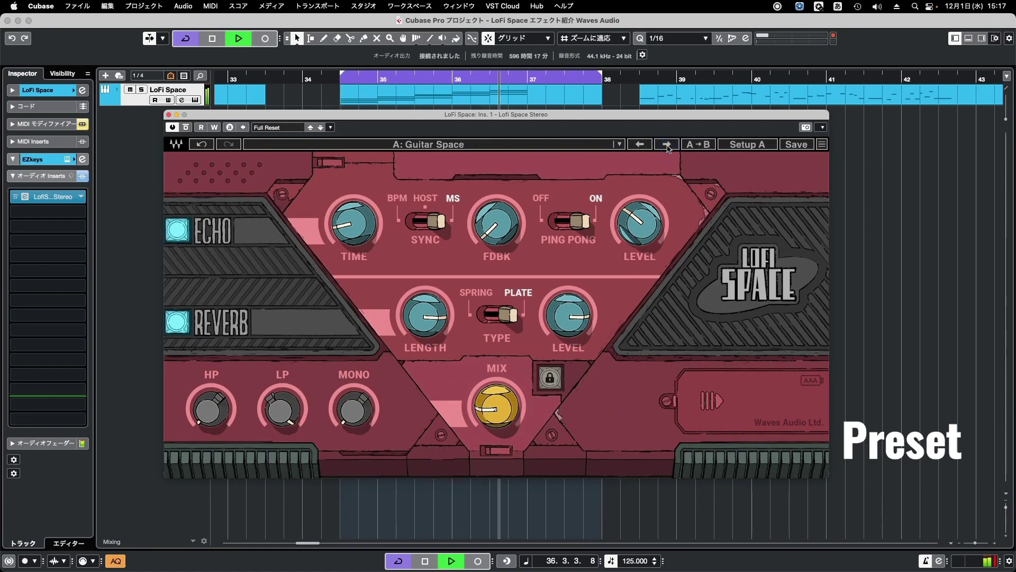
{"action": "left_click", "coordinate": [668, 145]}
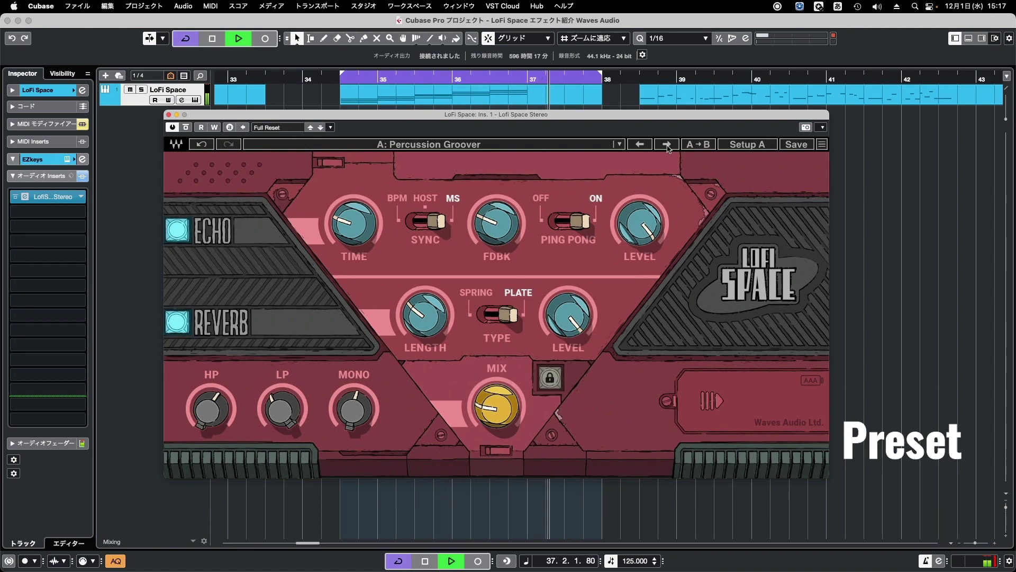
{"action": "left_click", "coordinate": [668, 145]}
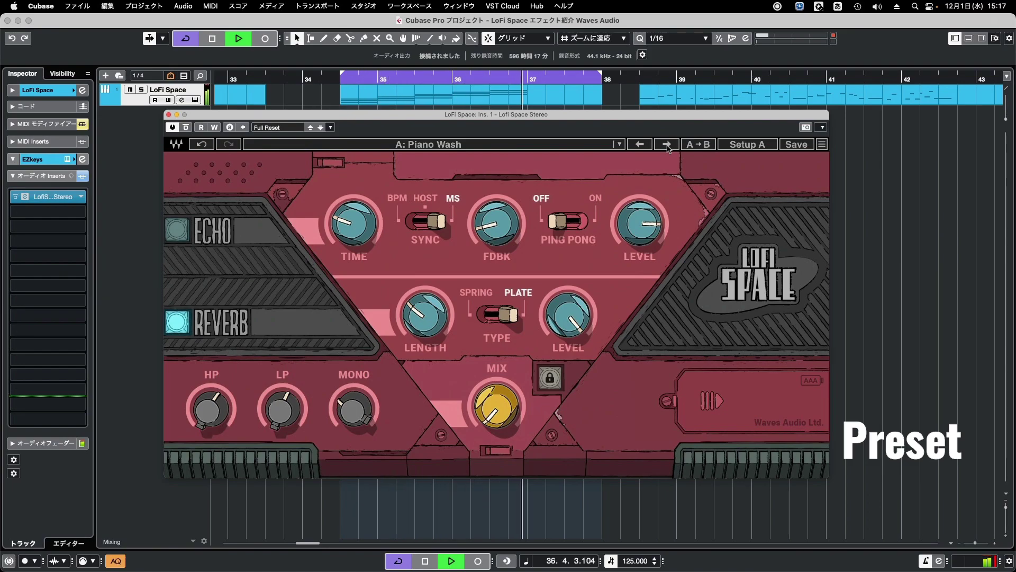
- Listen to the presets in sequence from Ambience (Return) through Wrecking Crew Drums on the looped piano part
{"action": "left_click", "coordinate": [667, 144]}
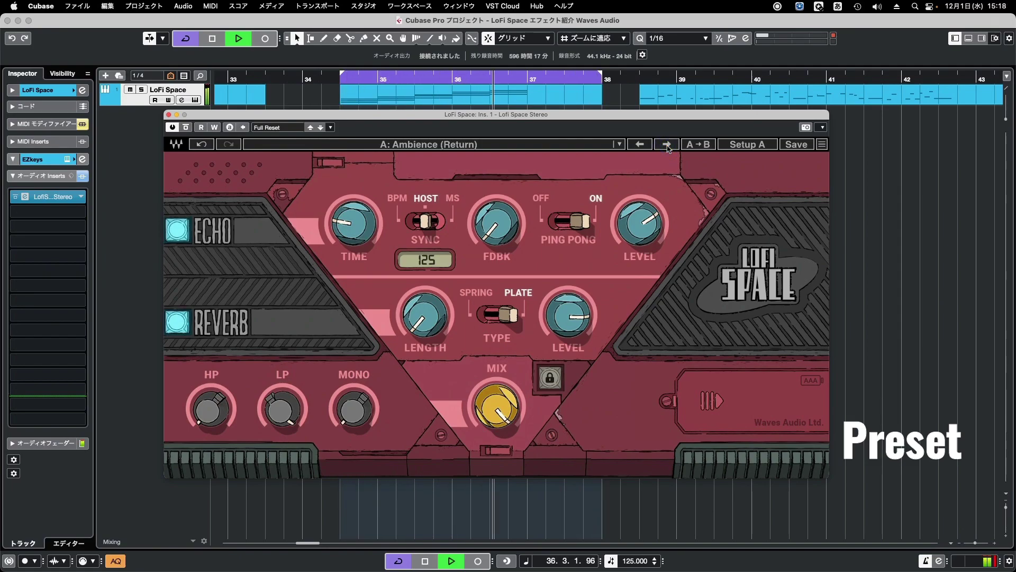
{"action": "left_click", "coordinate": [667, 145]}
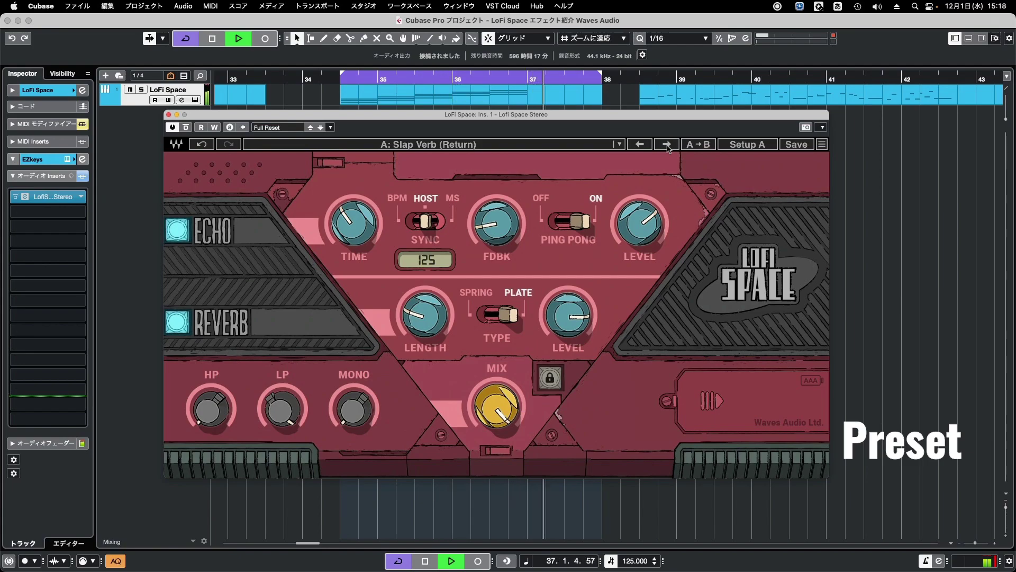
{"action": "left_click", "coordinate": [667, 144]}
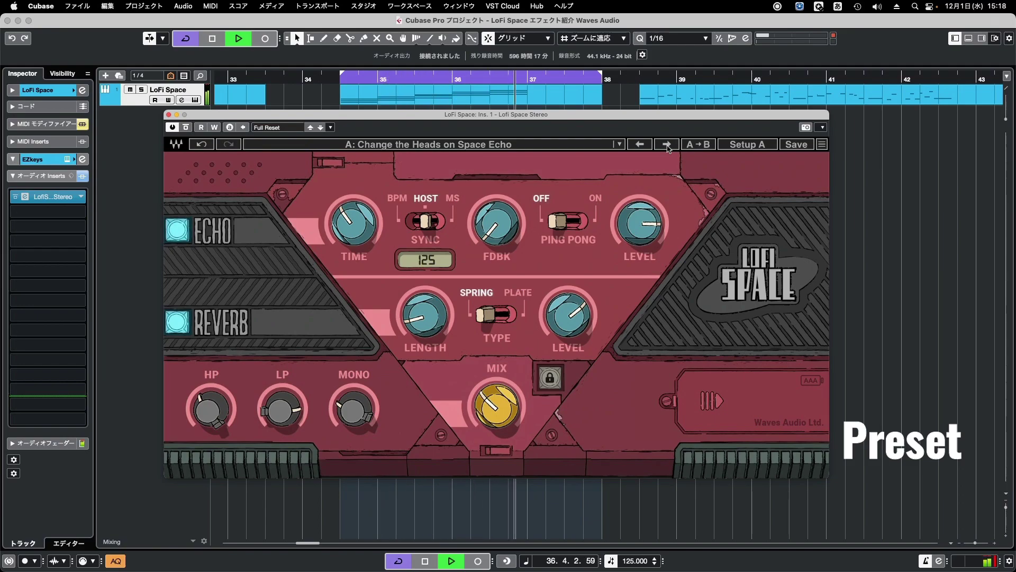
{"action": "left_click", "coordinate": [667, 146]}
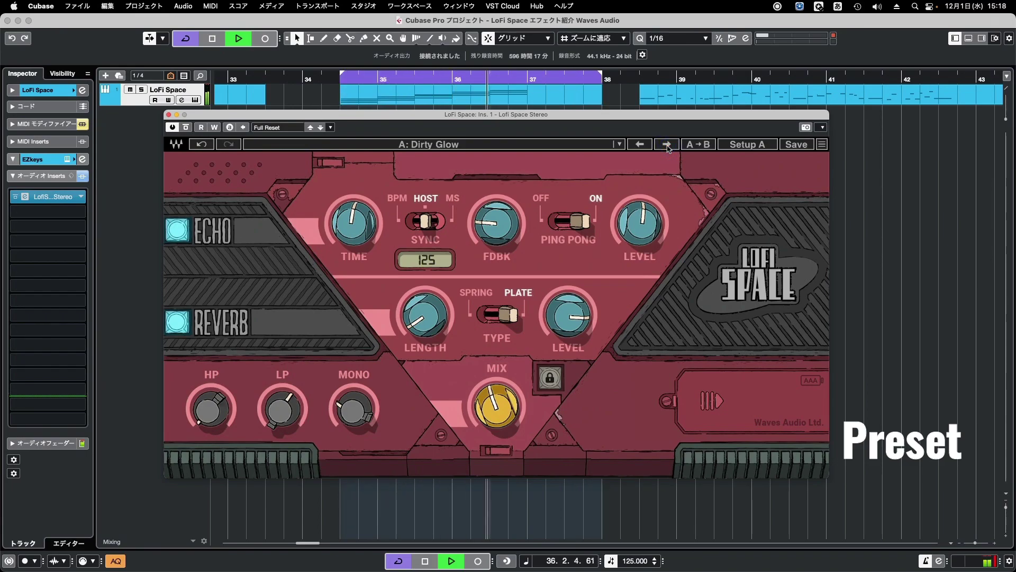
{"action": "left_click", "coordinate": [667, 145]}
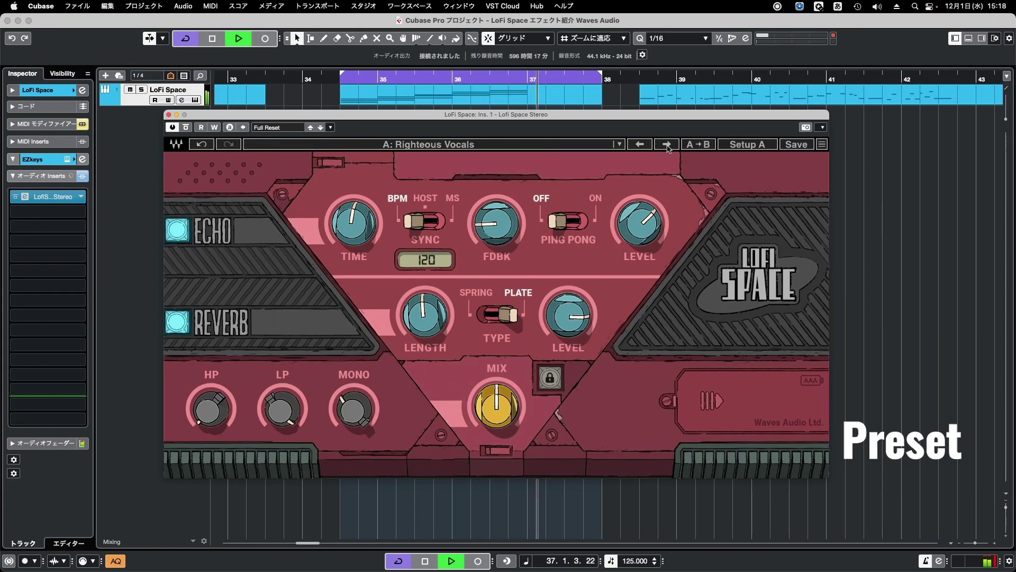
{"action": "left_click", "coordinate": [668, 146]}
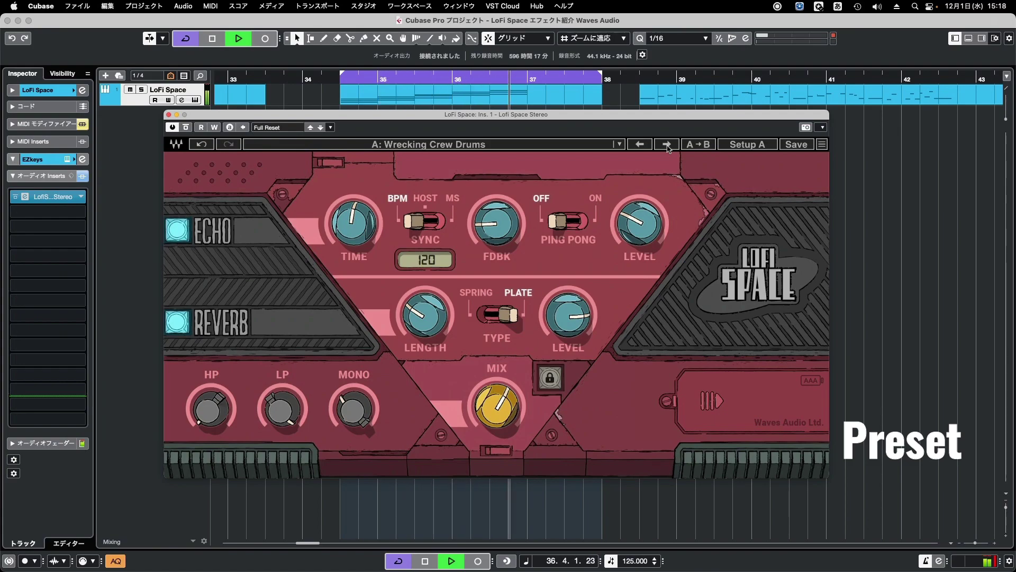
- Advance through and audition the presets from 2 Telephones through Lofi voc over the looped section
{"action": "left_click", "coordinate": [668, 146]}
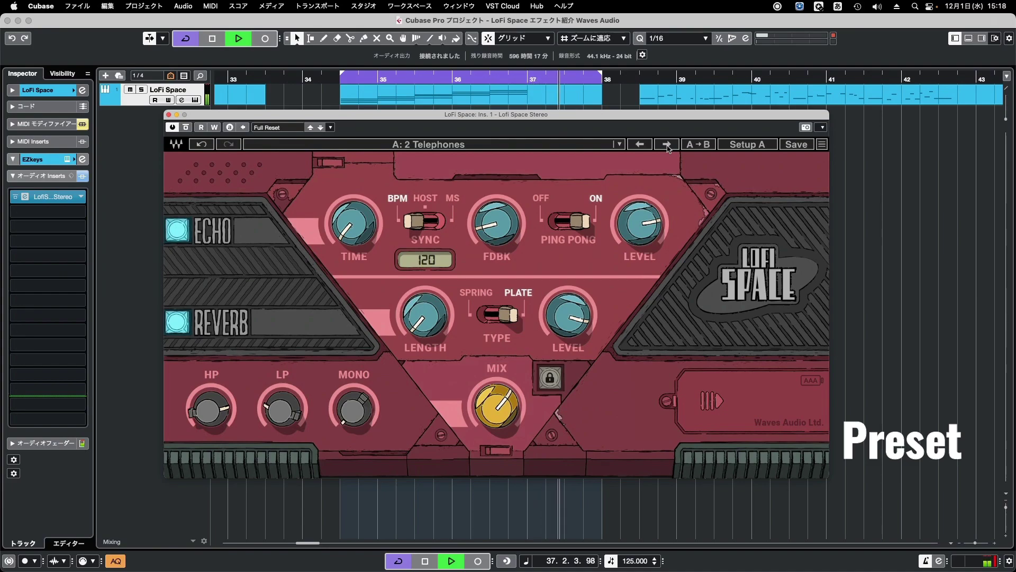
{"action": "left_click", "coordinate": [668, 146]}
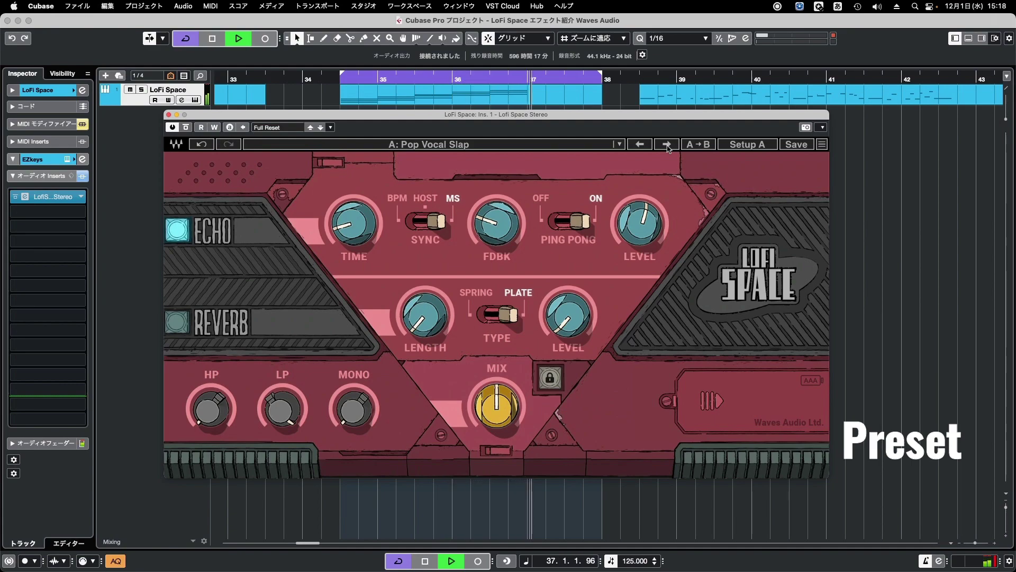
{"action": "left_click", "coordinate": [667, 146]}
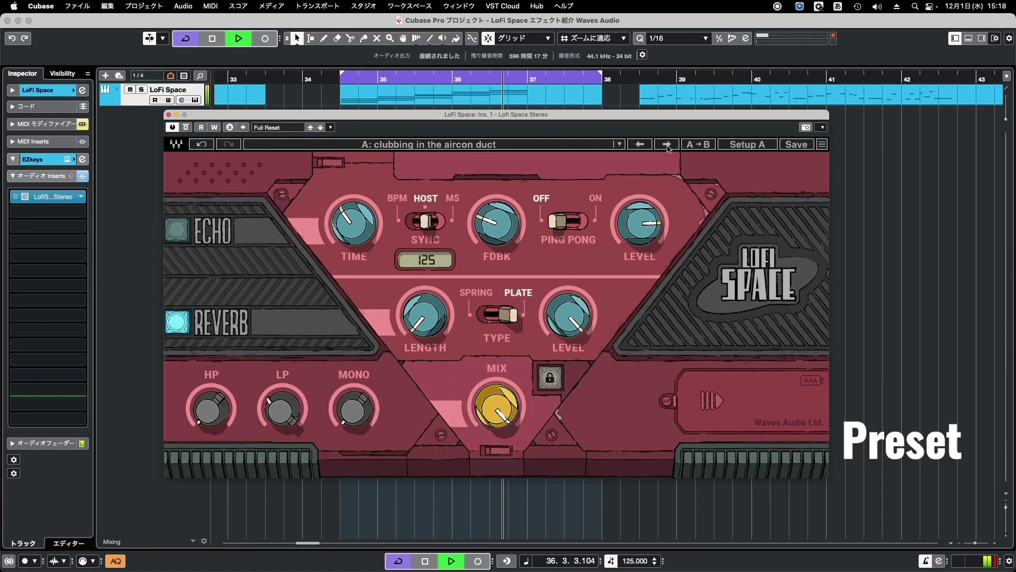
{"action": "left_click", "coordinate": [667, 145]}
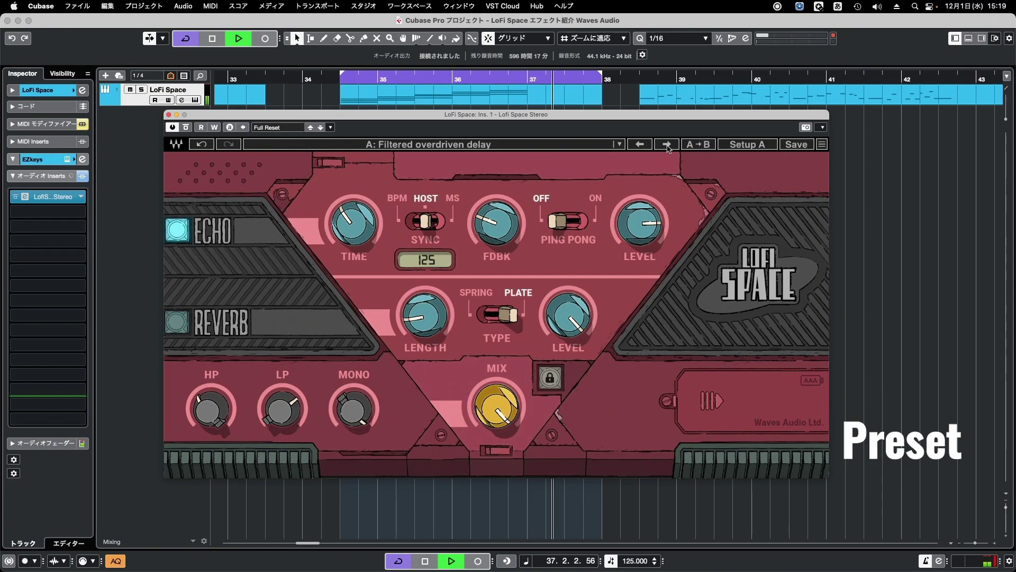
{"action": "left_click", "coordinate": [667, 147]}
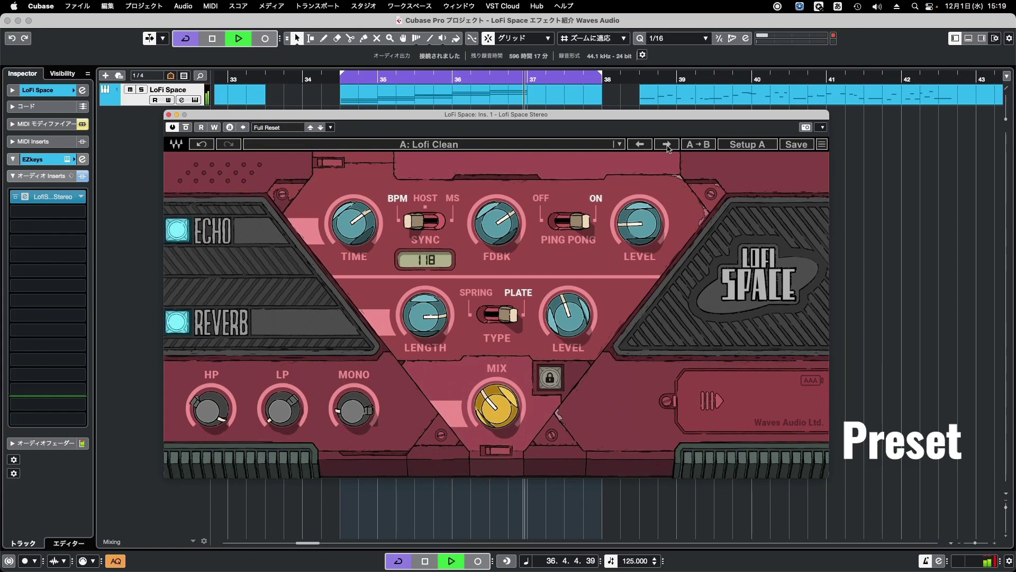
{"action": "left_click", "coordinate": [667, 144]}
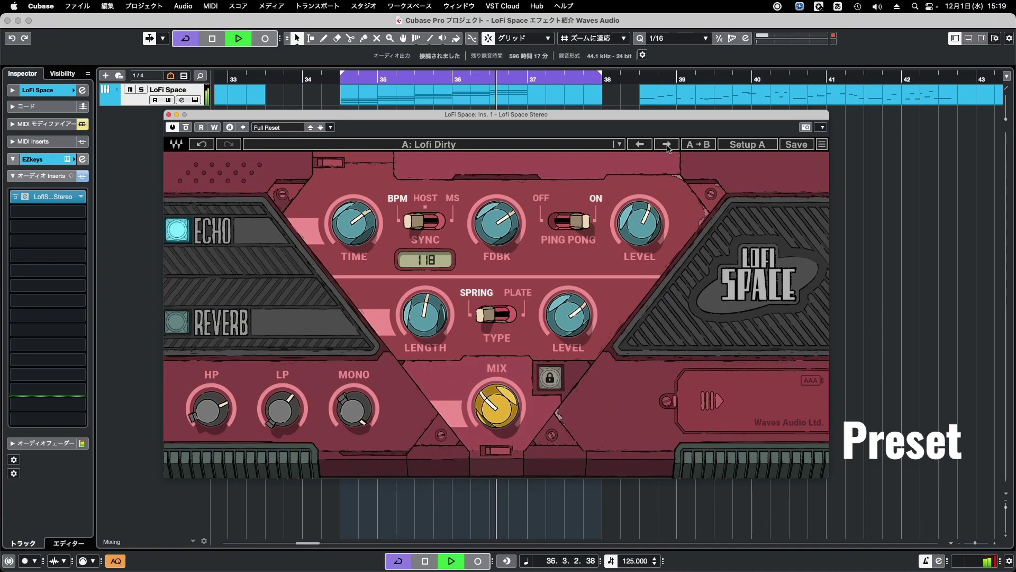
{"action": "left_click", "coordinate": [668, 147]}
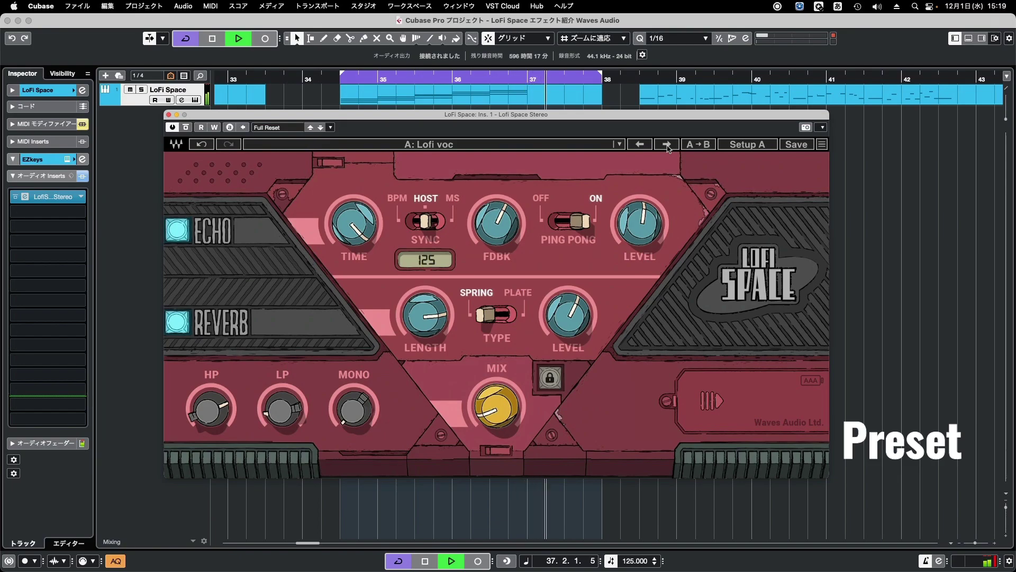
- Audition the send-effect presets Cyber Drone, Dub Spring and Dub Spring 2, leaving Dub Spring 2 (Send Effect) loaded
{"action": "left_click", "coordinate": [667, 148]}
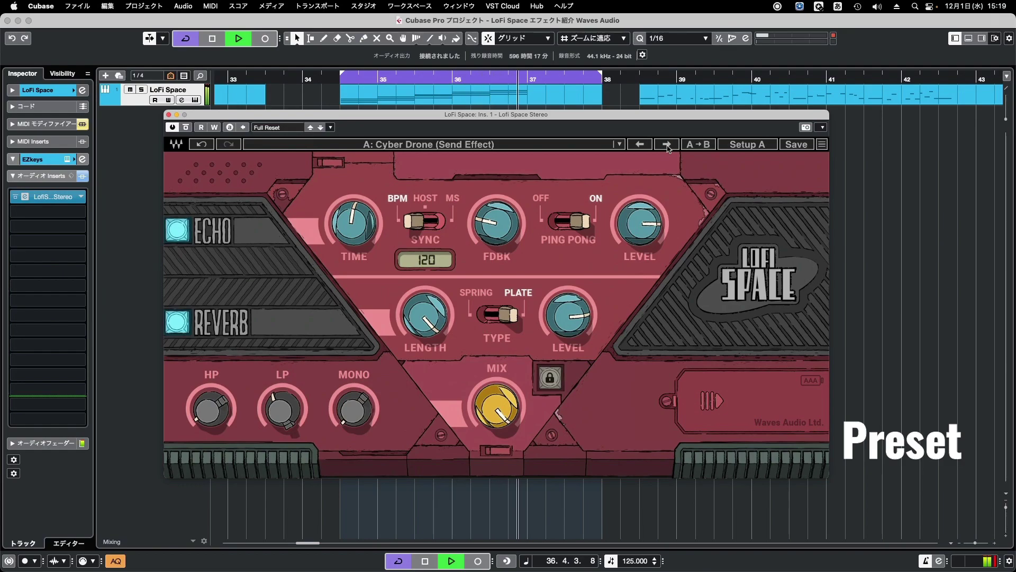
{"action": "left_click", "coordinate": [668, 147]}
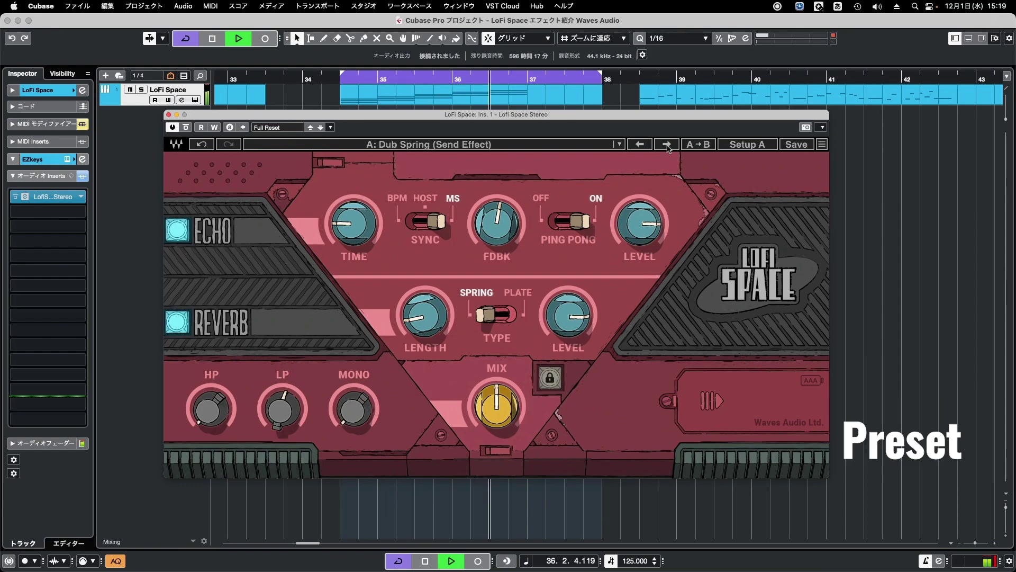
{"action": "left_click", "coordinate": [667, 145]}
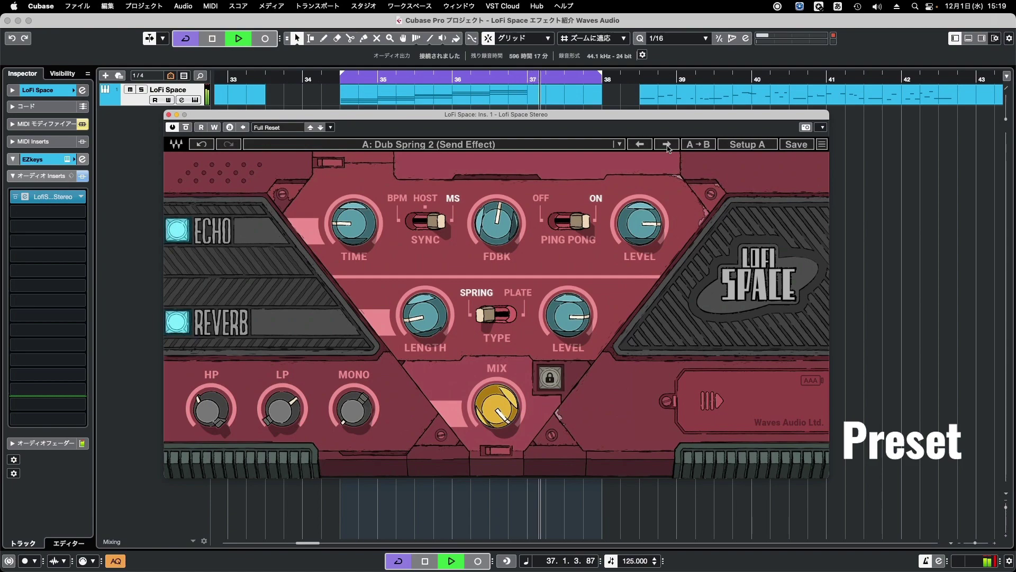
- Audition the Lofi Space presets one by one from The Sixth Element through DrumMachine EchoPhone on the looped part
{"action": "left_click", "coordinate": [668, 146]}
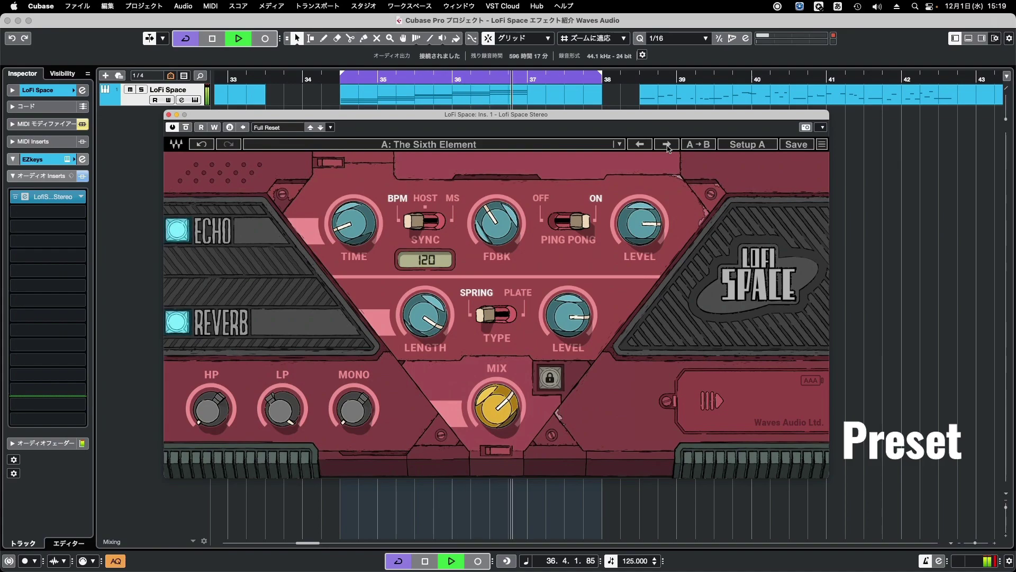
{"action": "left_click", "coordinate": [667, 146]}
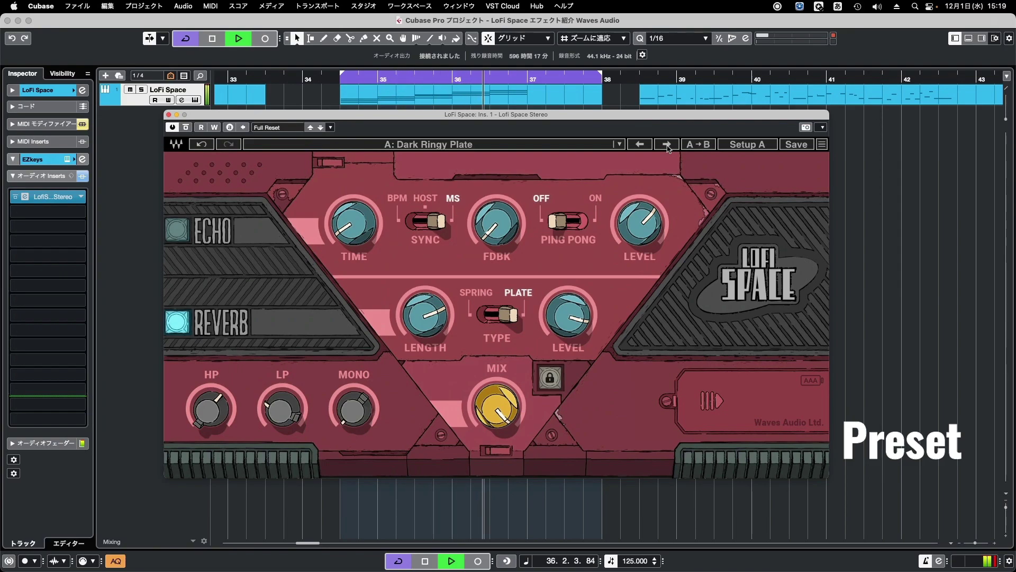
{"action": "left_click", "coordinate": [667, 144]}
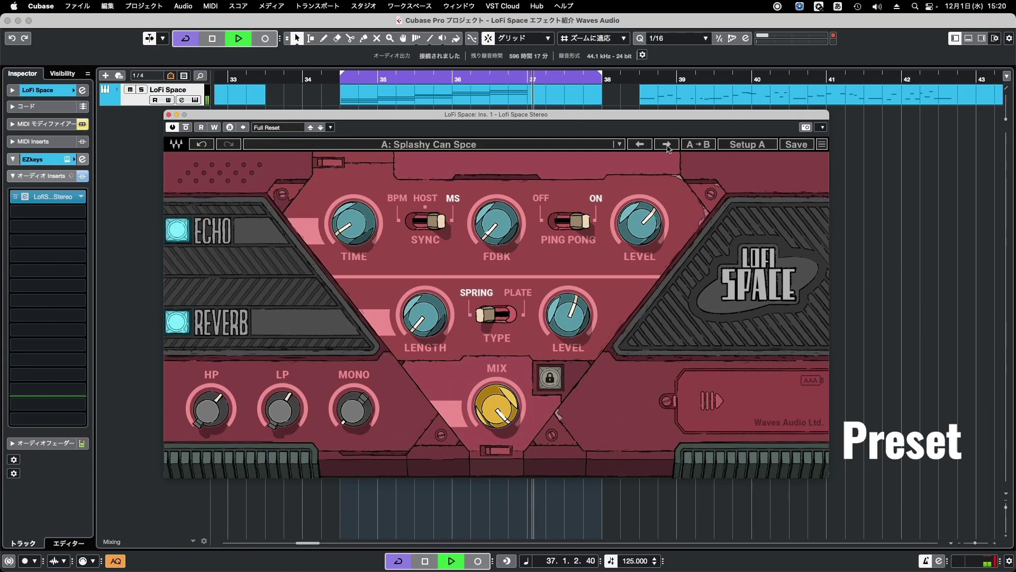
{"action": "left_click", "coordinate": [667, 145]}
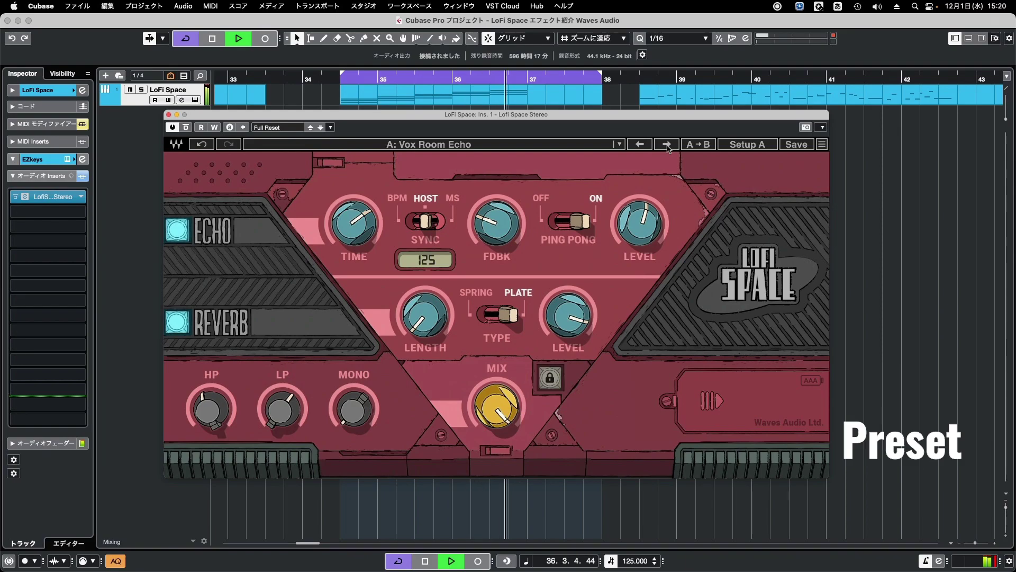
{"action": "left_click", "coordinate": [668, 146]}
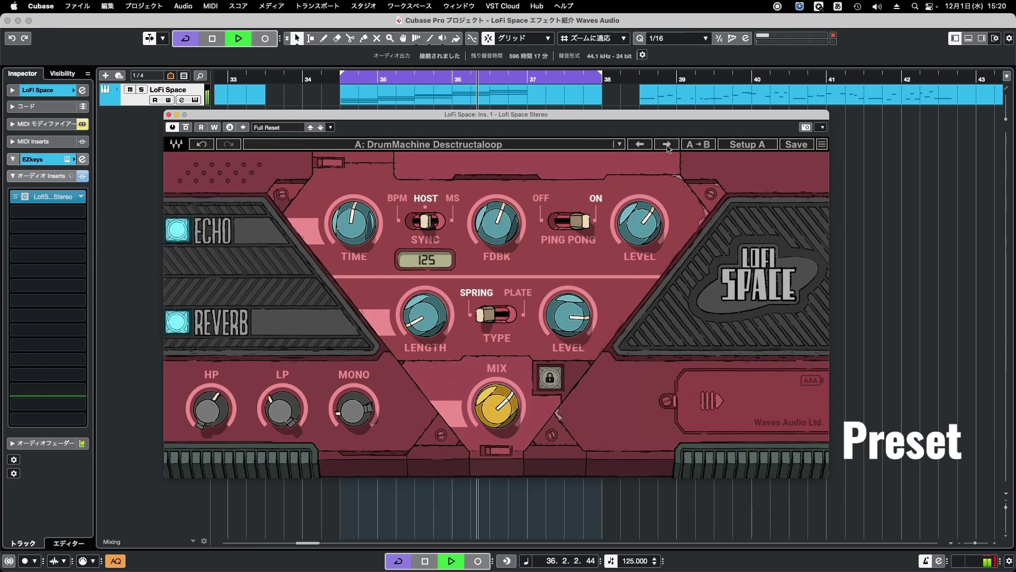
{"action": "left_click", "coordinate": [667, 145]}
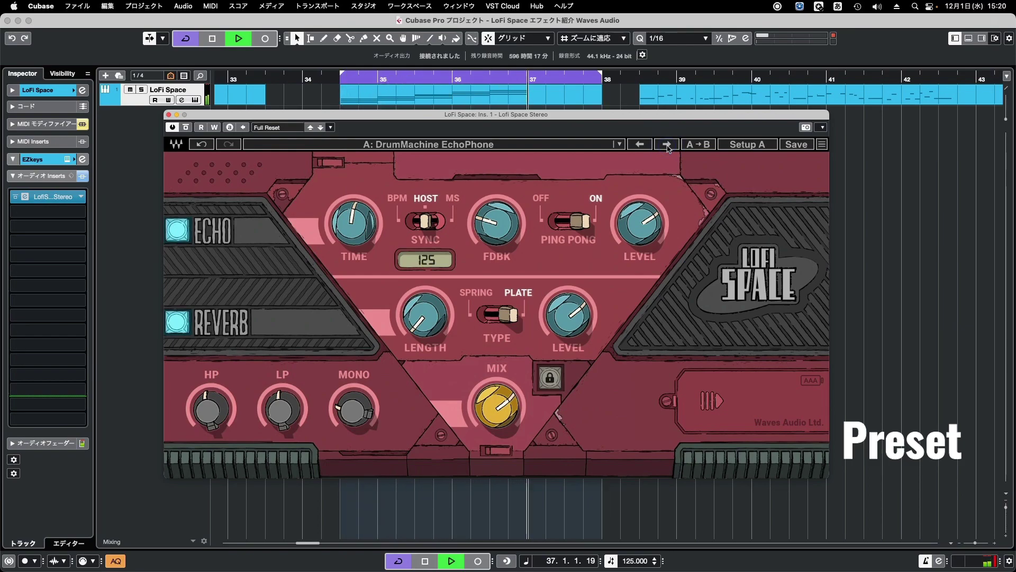
- Step through and listen to the presets from the artist-prefixed DrumMachine Desctructaloop through Synth Hot Trails
{"action": "left_click", "coordinate": [667, 145]}
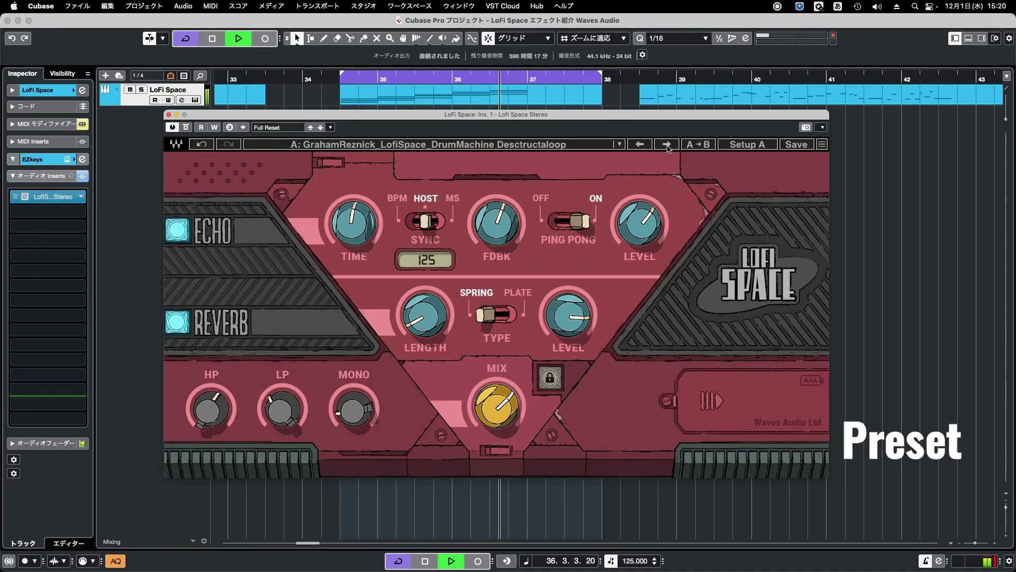
{"action": "left_click", "coordinate": [667, 144]}
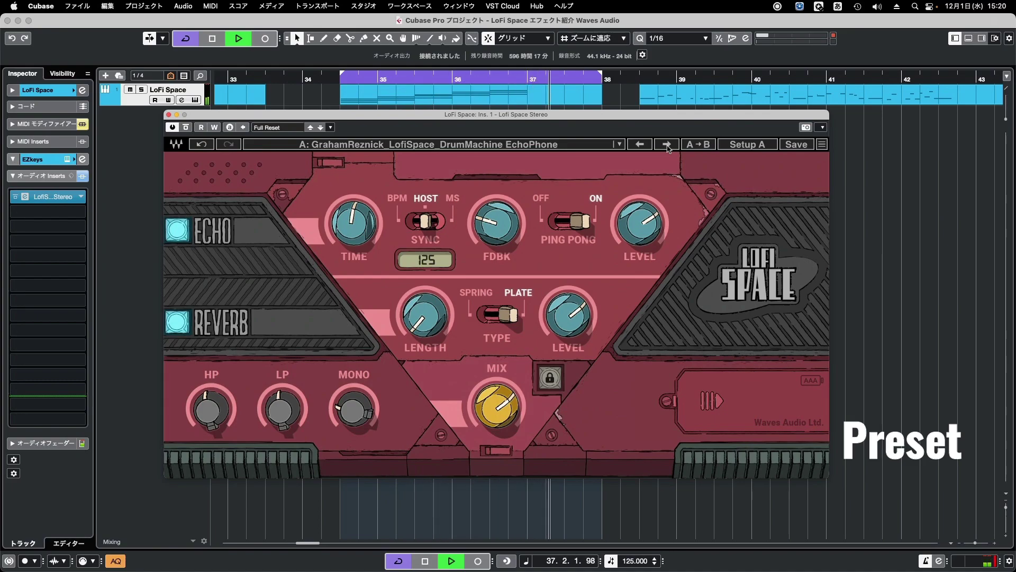
{"action": "left_click", "coordinate": [668, 144]}
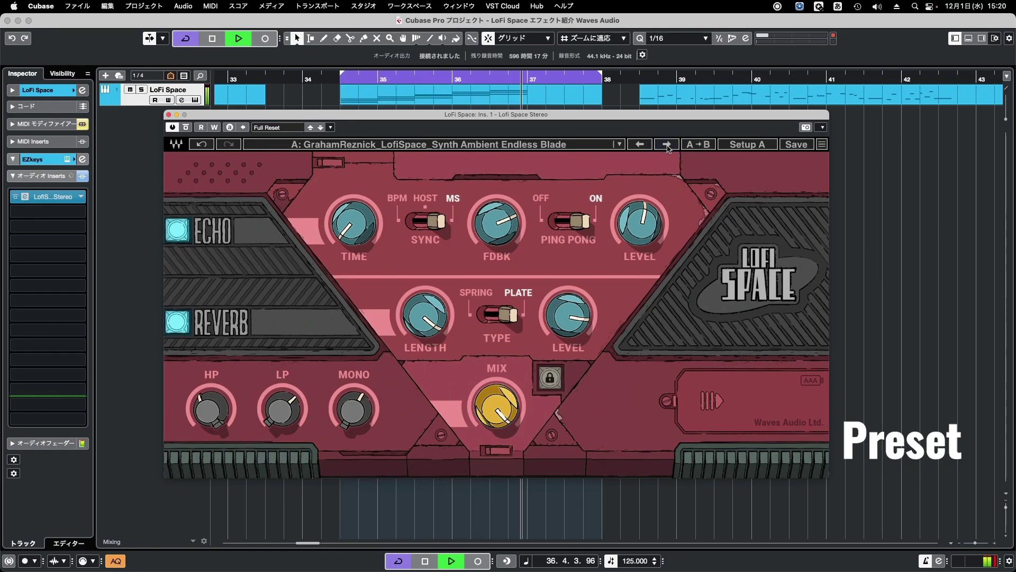
{"action": "left_click", "coordinate": [667, 146]}
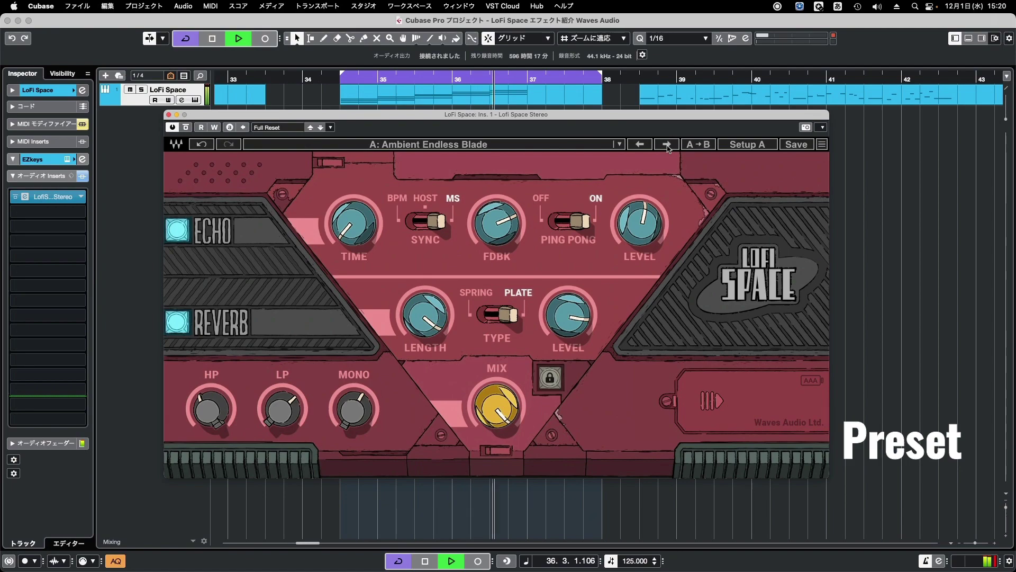
{"action": "left_click", "coordinate": [667, 144]}
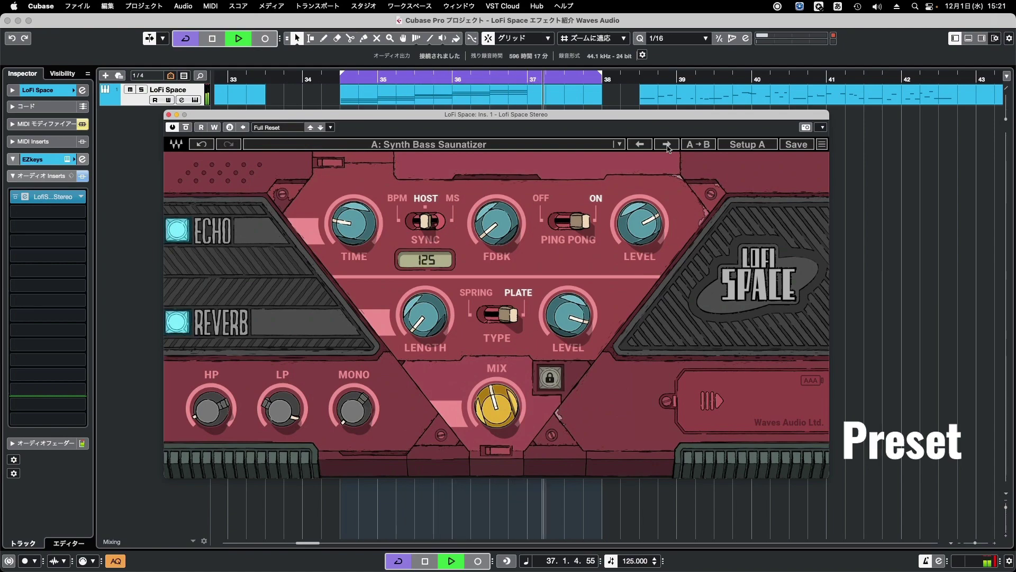
{"action": "left_click", "coordinate": [668, 144]}
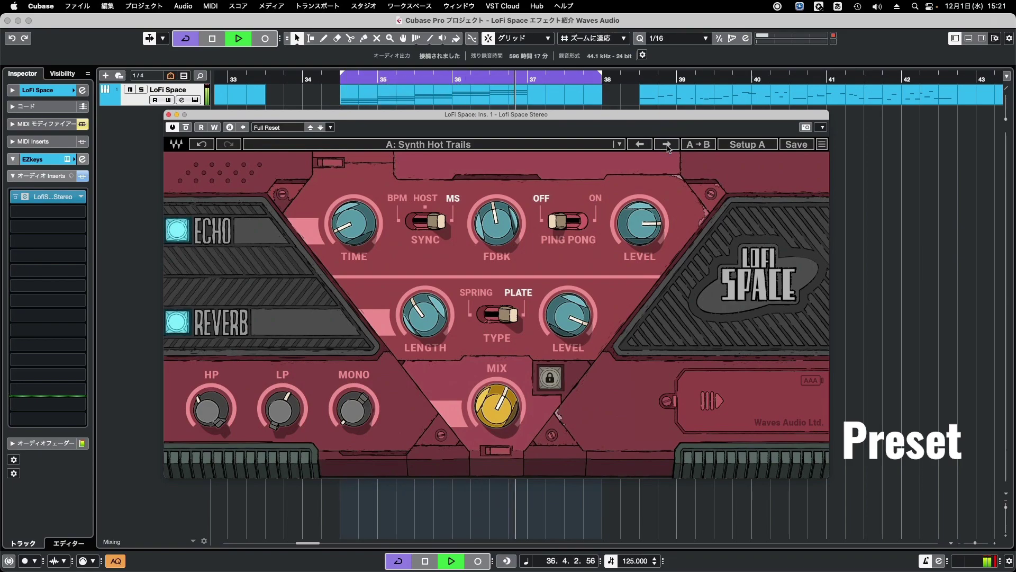
- Audition the presets in order from Plastic Space Delay through Whacked Snare Verb while the loop plays
{"action": "left_click", "coordinate": [667, 145]}
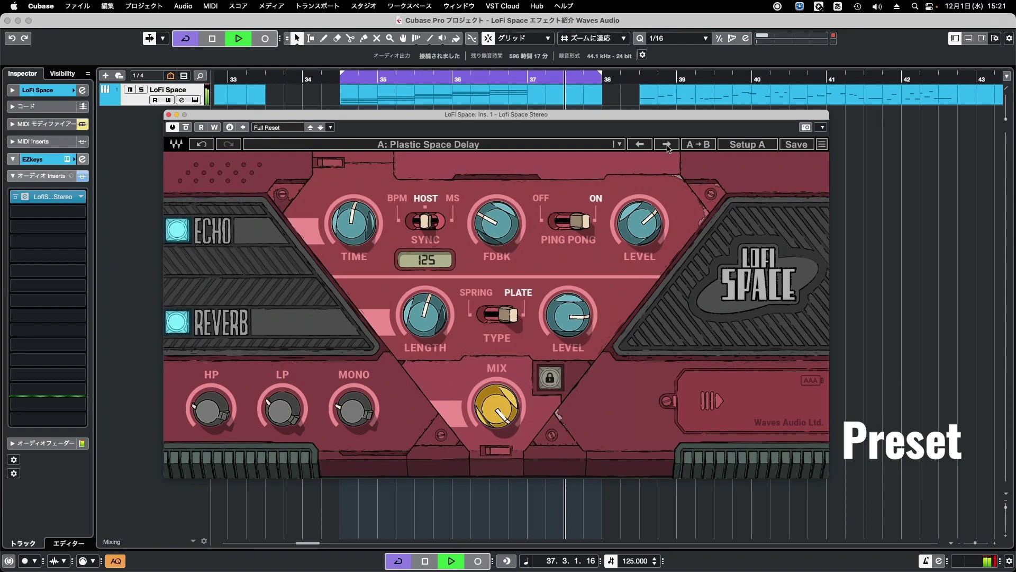
{"action": "left_click", "coordinate": [667, 144]}
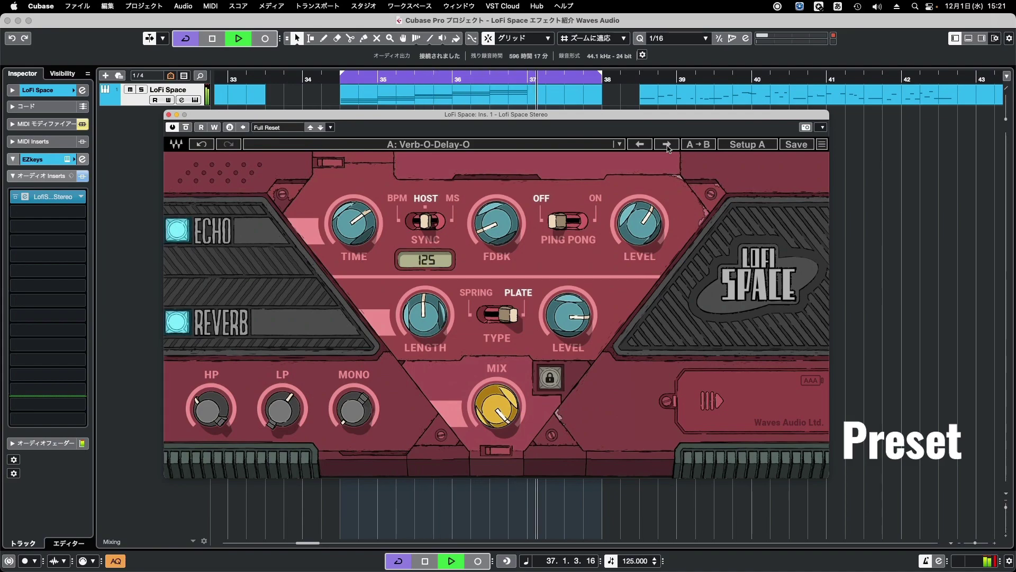
{"action": "left_click", "coordinate": [667, 145]}
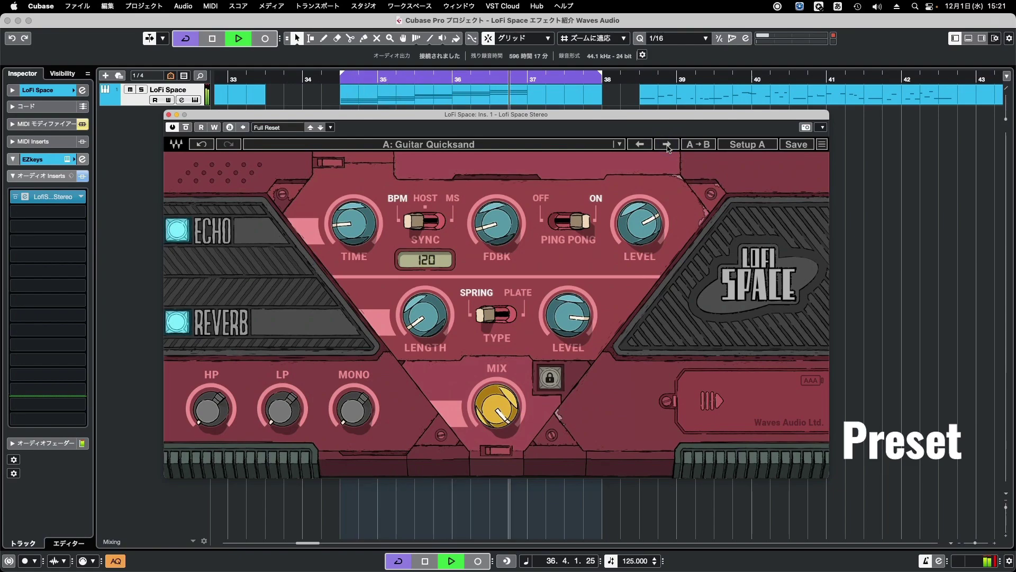
{"action": "left_click", "coordinate": [667, 144]}
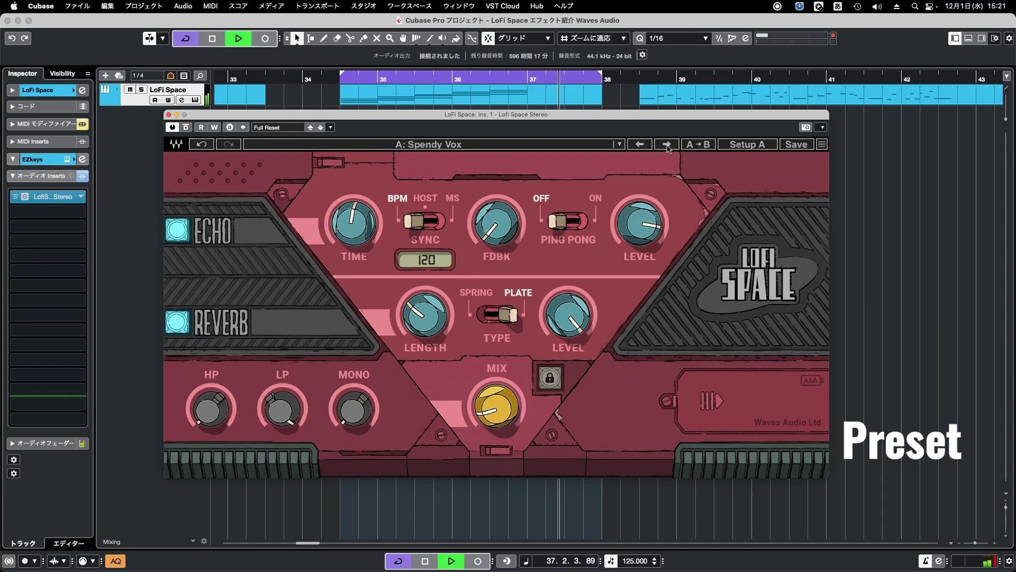
{"action": "left_click", "coordinate": [667, 145]}
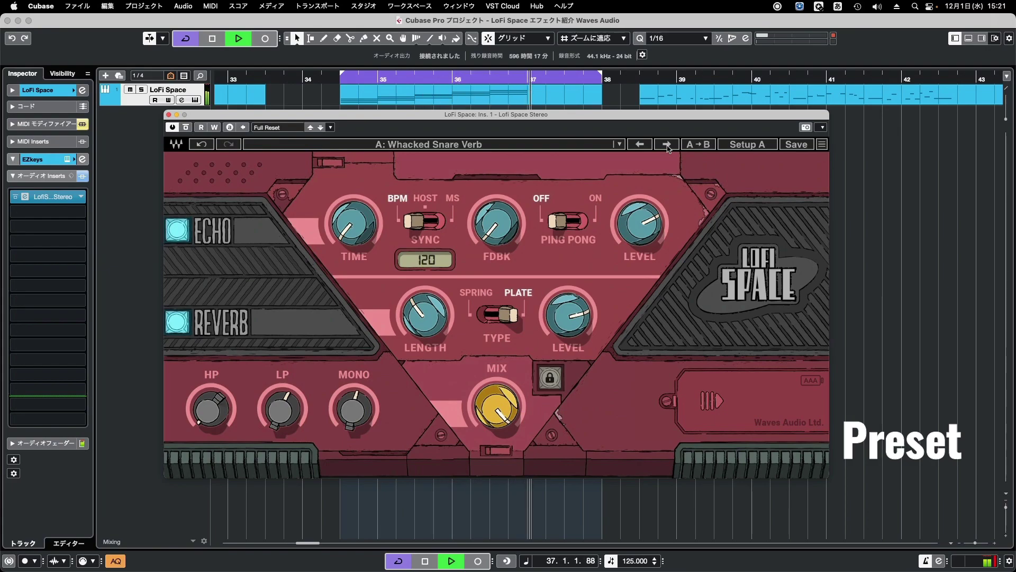
- Listen to the Dark Synth Plate and Tight Ping Pong synth presets, first the artist-prefixed versions and then the plain ones
{"action": "left_click", "coordinate": [667, 145]}
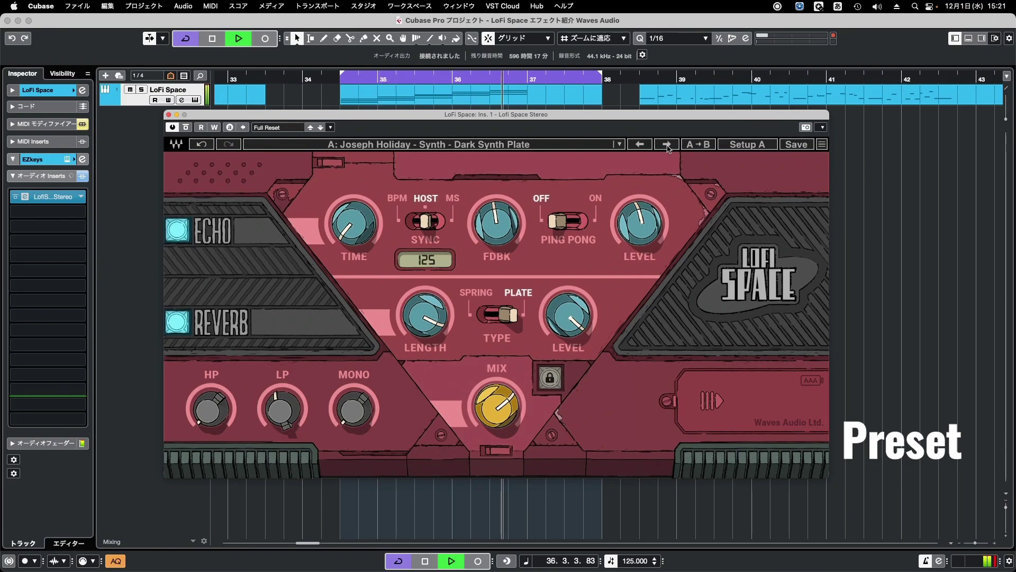
{"action": "left_click", "coordinate": [667, 144]}
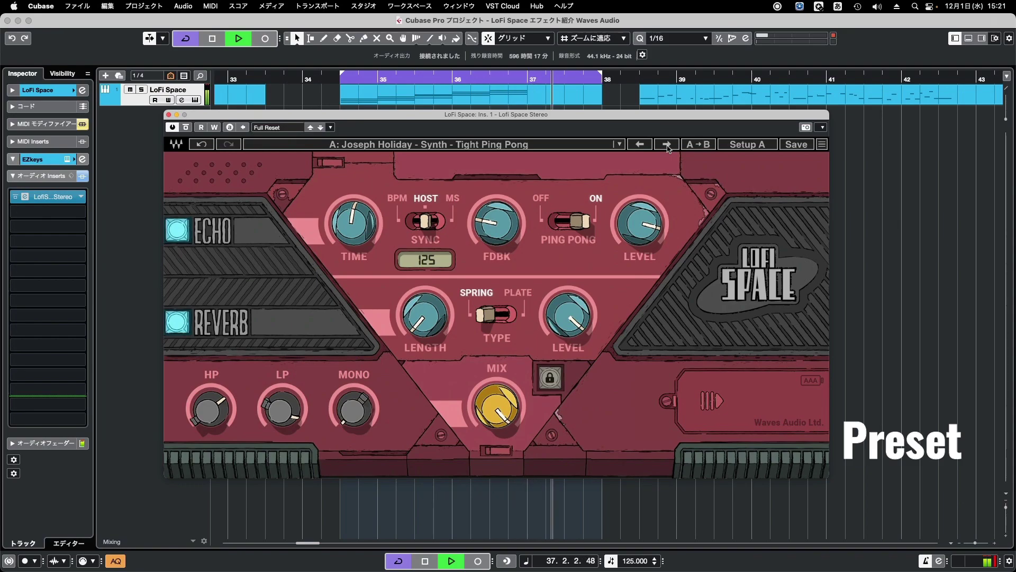
{"action": "left_click", "coordinate": [667, 145]}
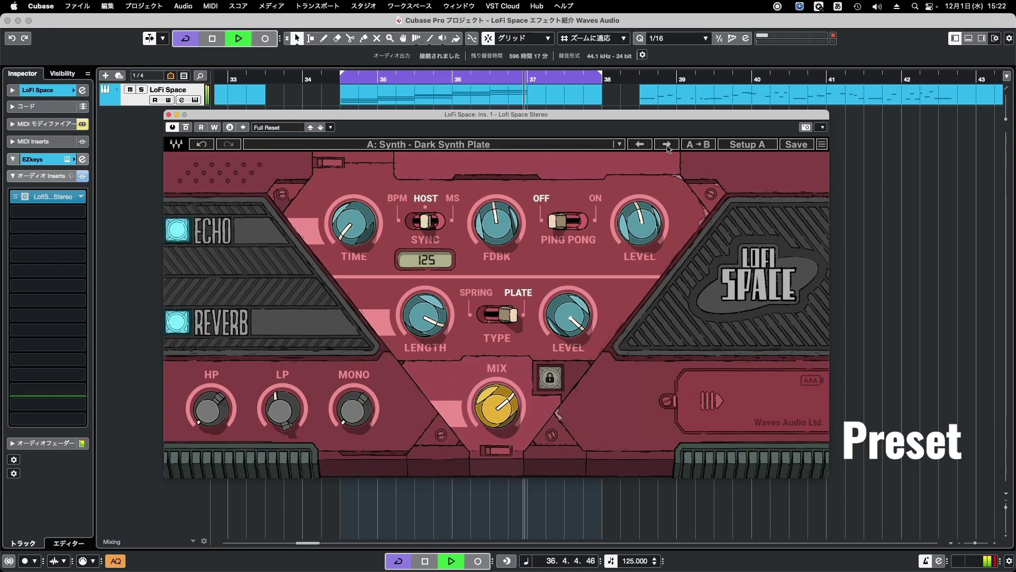
{"action": "left_click", "coordinate": [667, 145]}
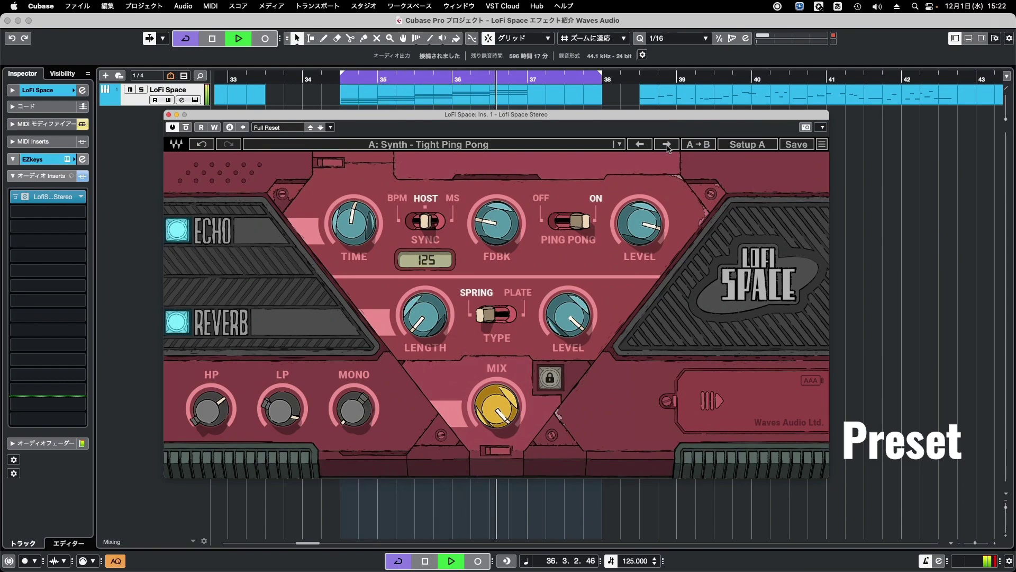
- Audition each preset in sequence from ALL THE SPRINGS through The Edge through a Zooom 1010
{"action": "left_click", "coordinate": [667, 144]}
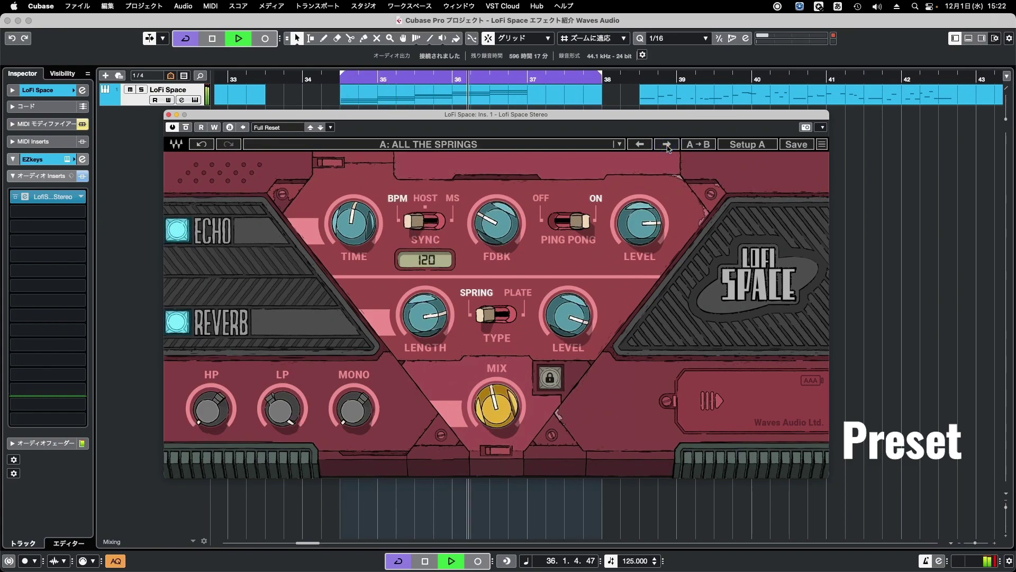
{"action": "left_click", "coordinate": [667, 145]}
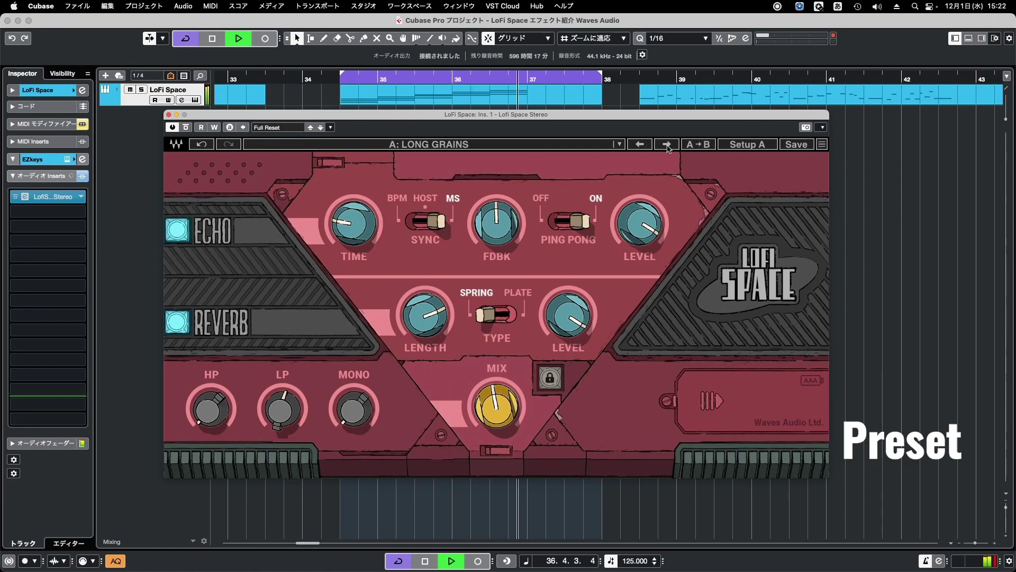
{"action": "left_click", "coordinate": [667, 145]}
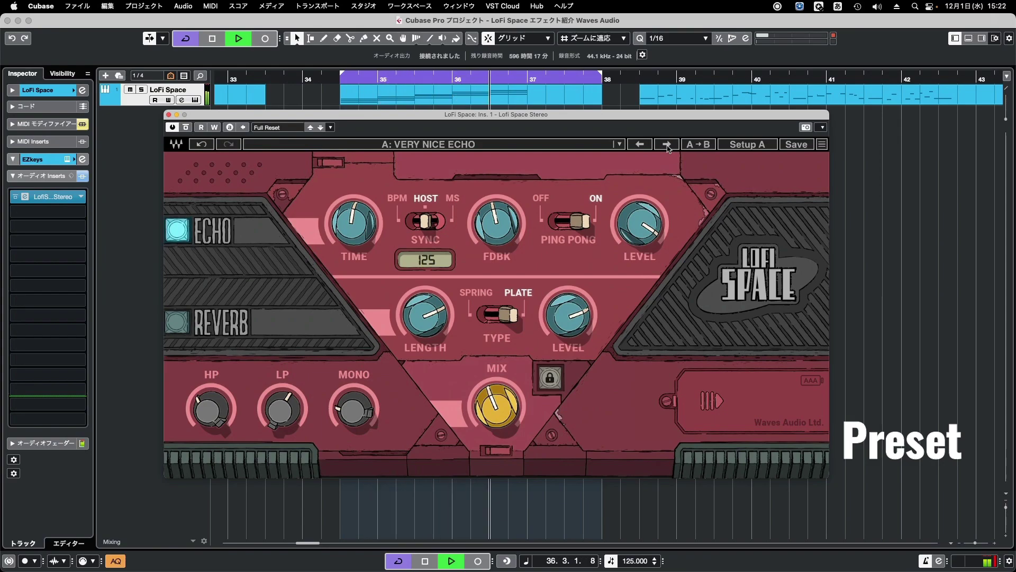
{"action": "left_click", "coordinate": [667, 145]}
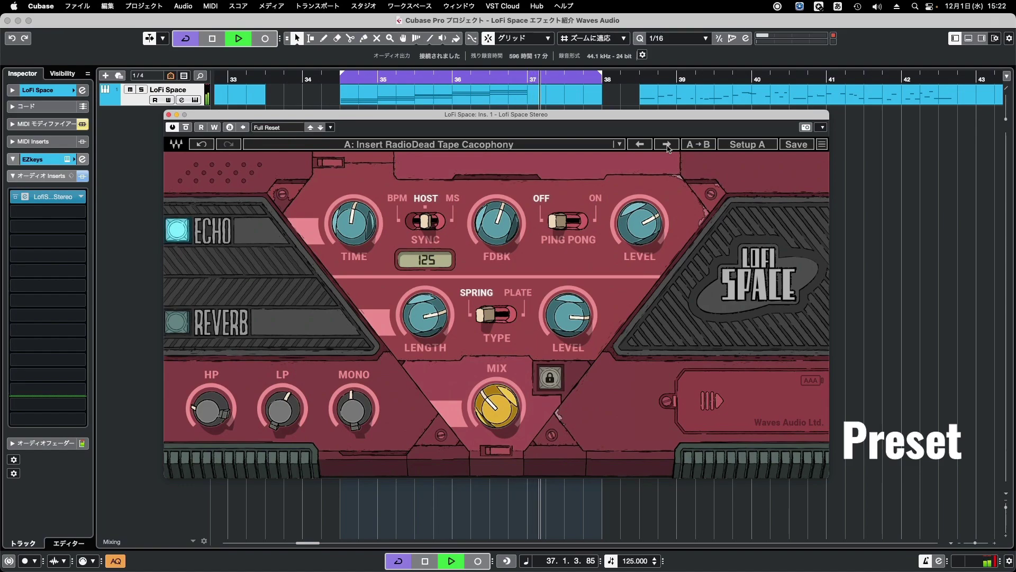
{"action": "left_click", "coordinate": [668, 146]}
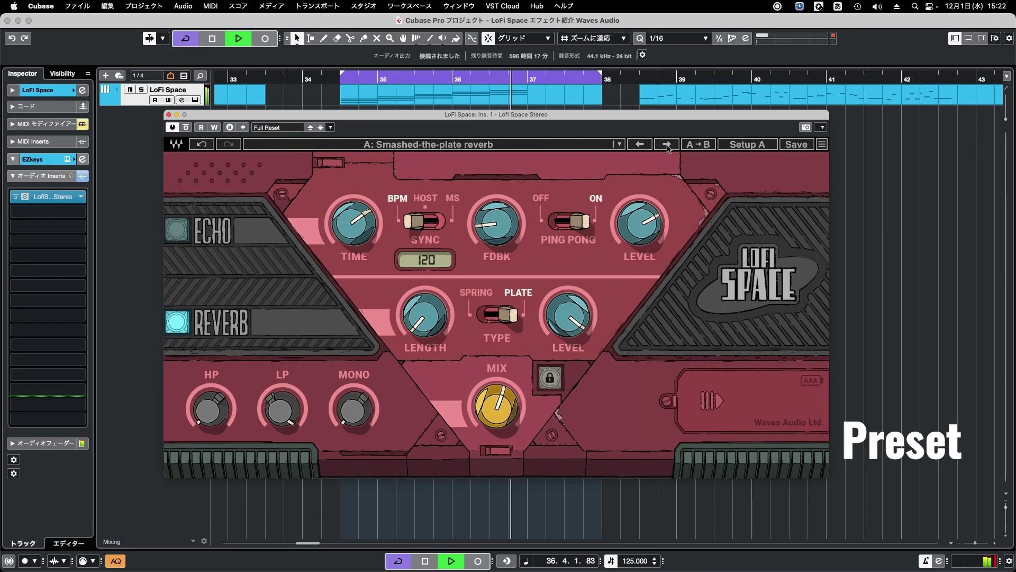
{"action": "left_click", "coordinate": [668, 145]}
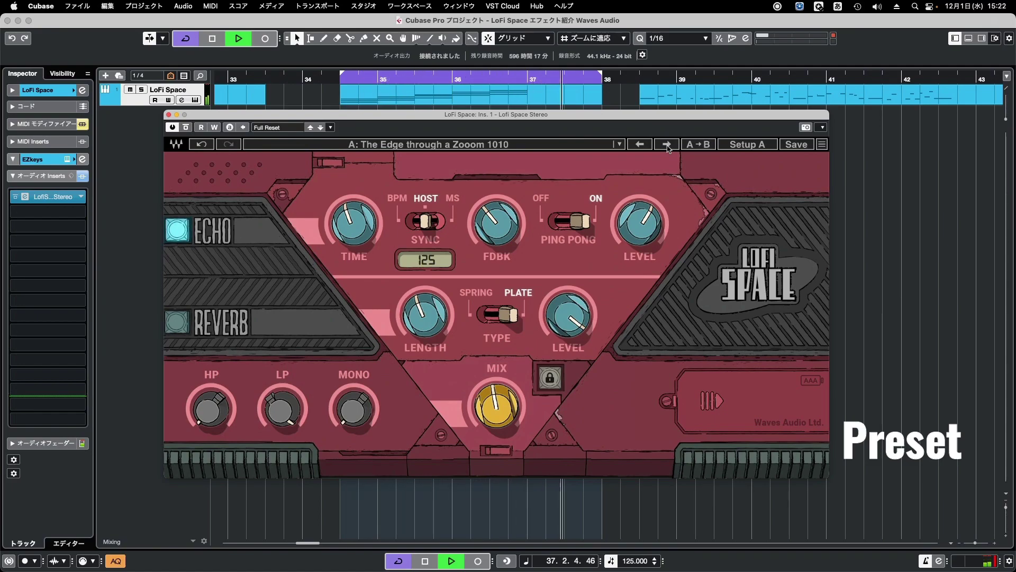
- Advance through and listen to the presets from Space Drums through Gtr Mono to Stereo on the looped section
{"action": "left_click", "coordinate": [667, 145]}
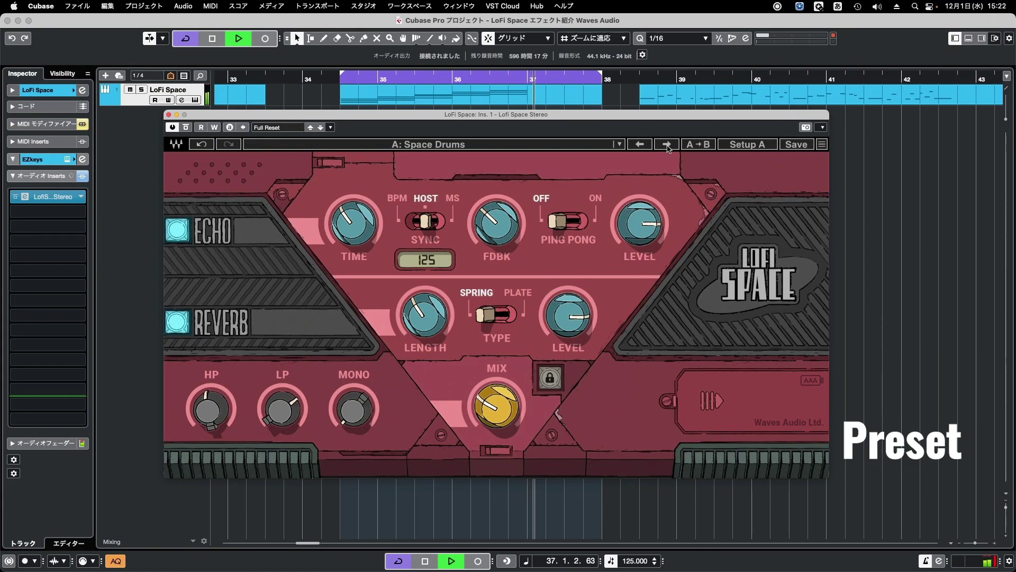
{"action": "left_click", "coordinate": [667, 144]}
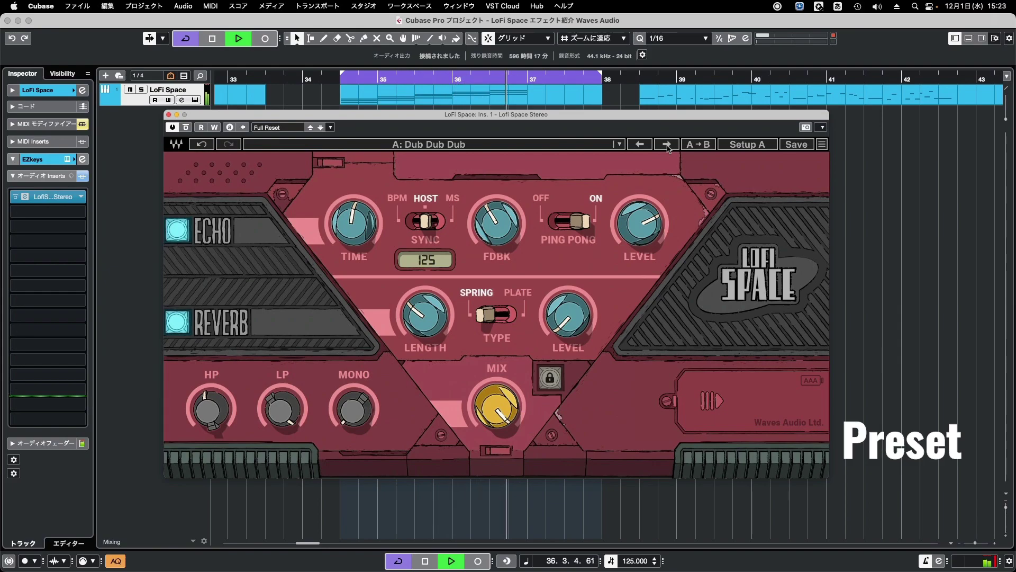
{"action": "left_click", "coordinate": [667, 145]}
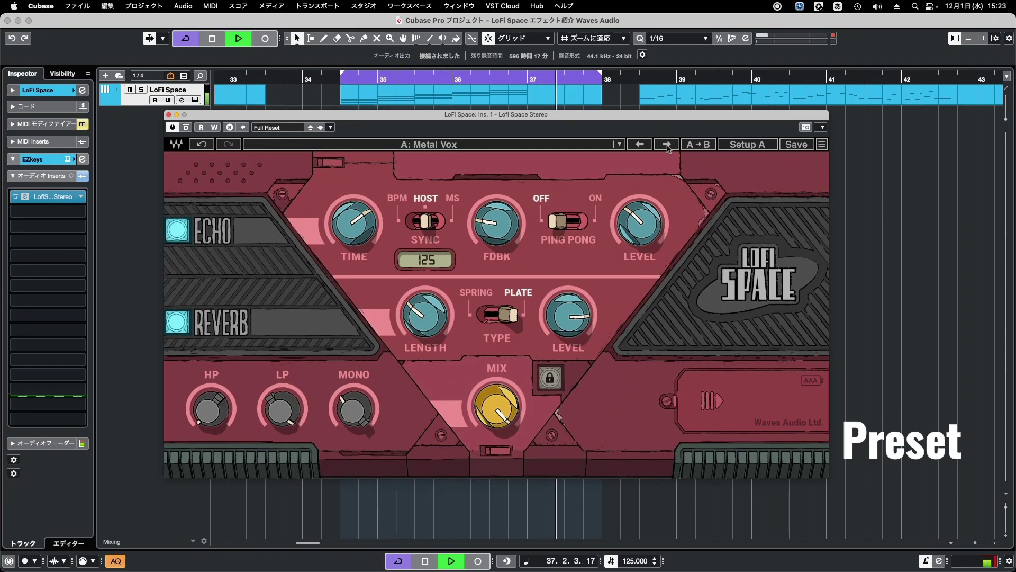
{"action": "left_click", "coordinate": [667, 145]}
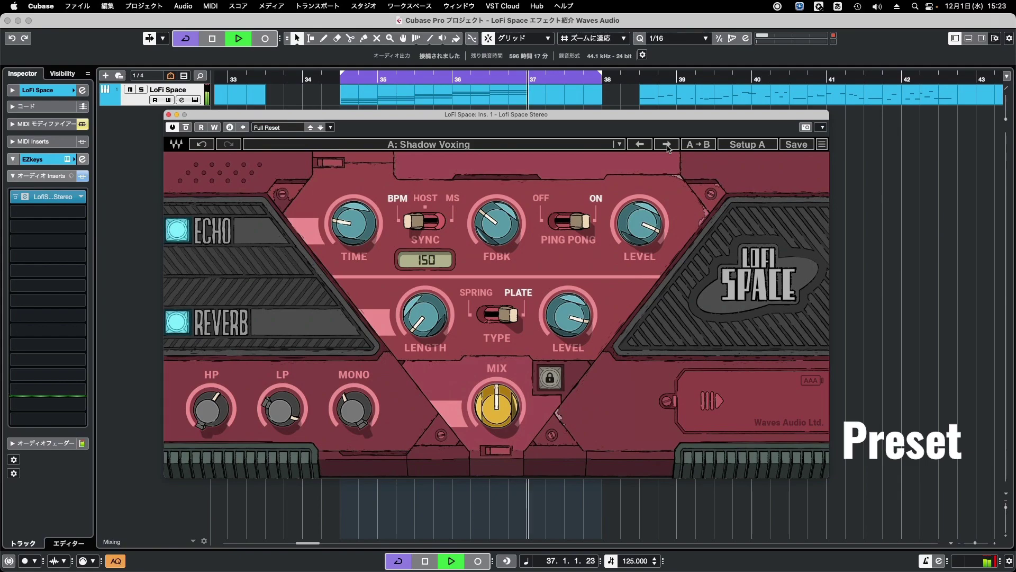
{"action": "left_click", "coordinate": [667, 145]}
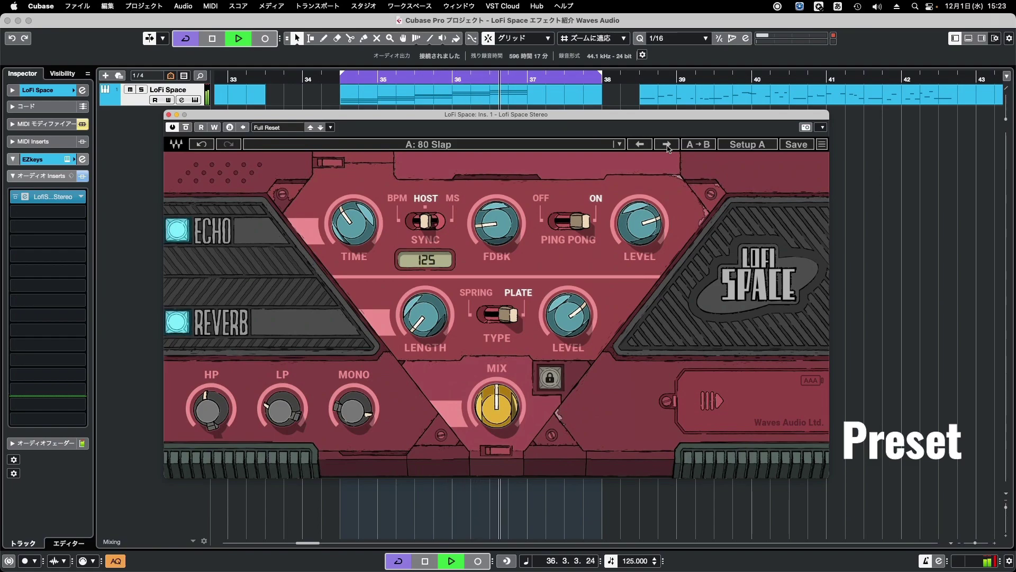
{"action": "left_click", "coordinate": [667, 146]}
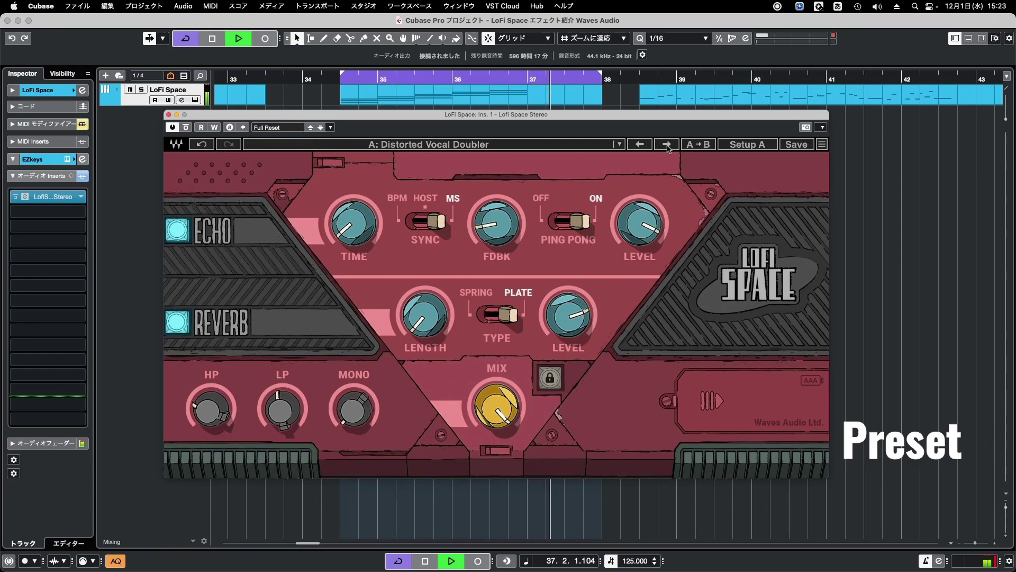
{"action": "left_click", "coordinate": [667, 145]}
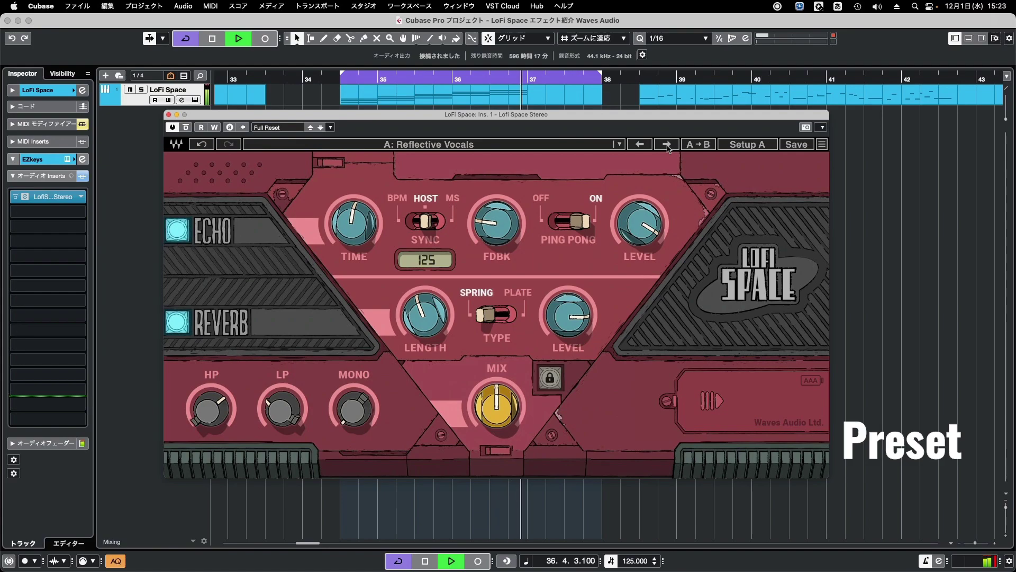
{"action": "left_click", "coordinate": [667, 145]}
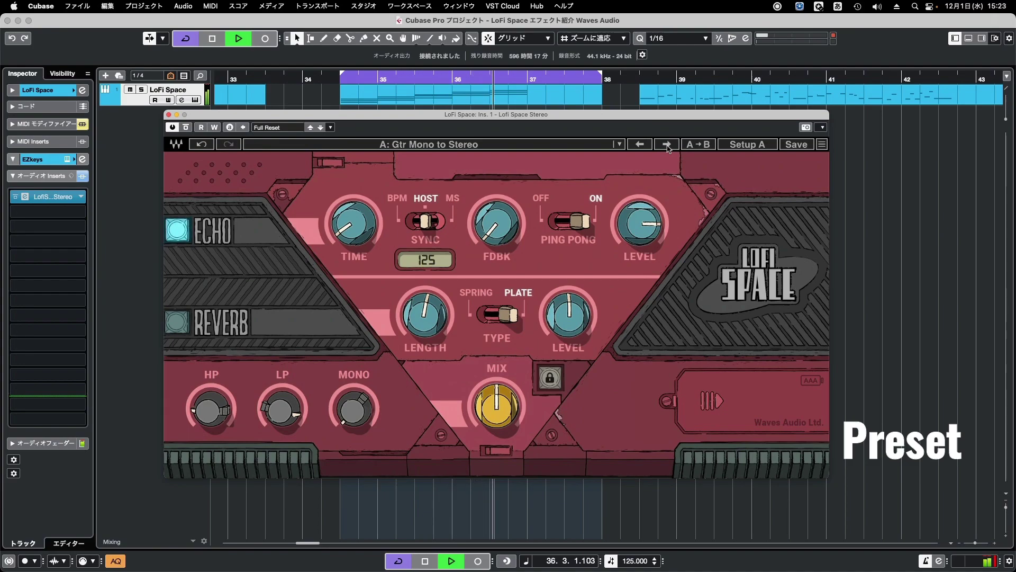
- Audition the four vocal send presets: Vocal Plate 1, Vocal Plate 2, Vocal 1 and Vocal Spring Echo 2
{"action": "left_click", "coordinate": [667, 146]}
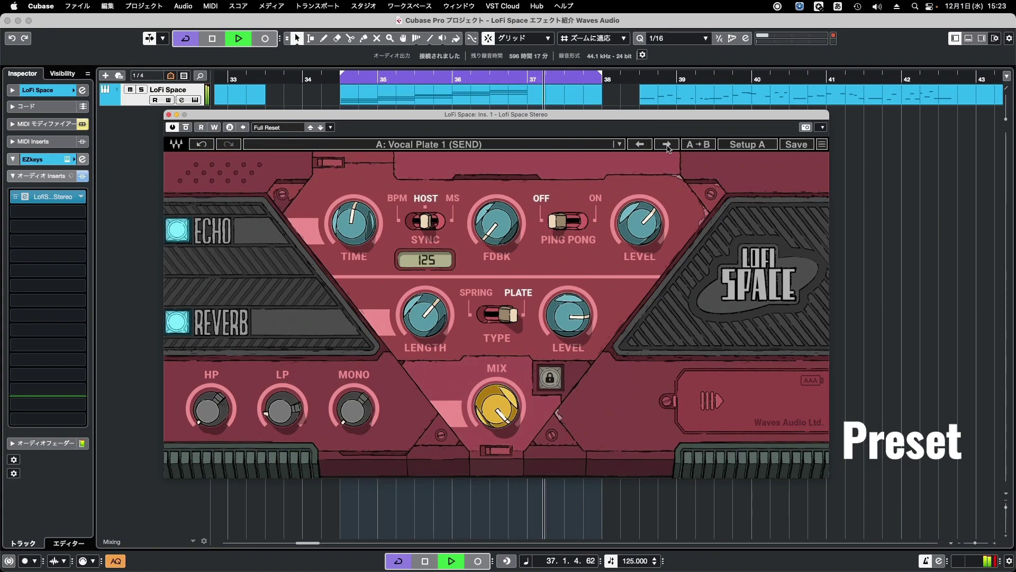
{"action": "left_click", "coordinate": [667, 145]}
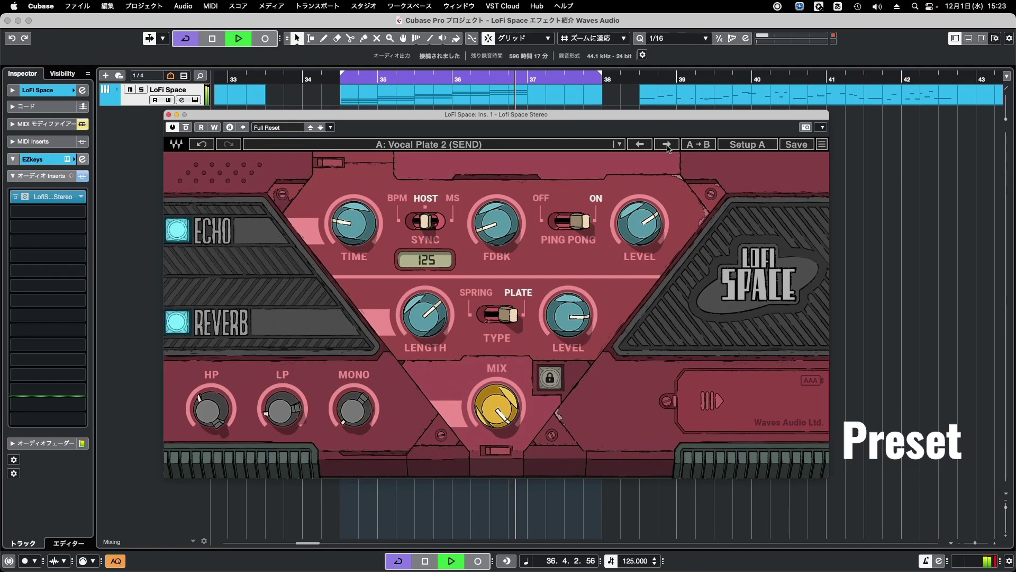
{"action": "left_click", "coordinate": [667, 145]}
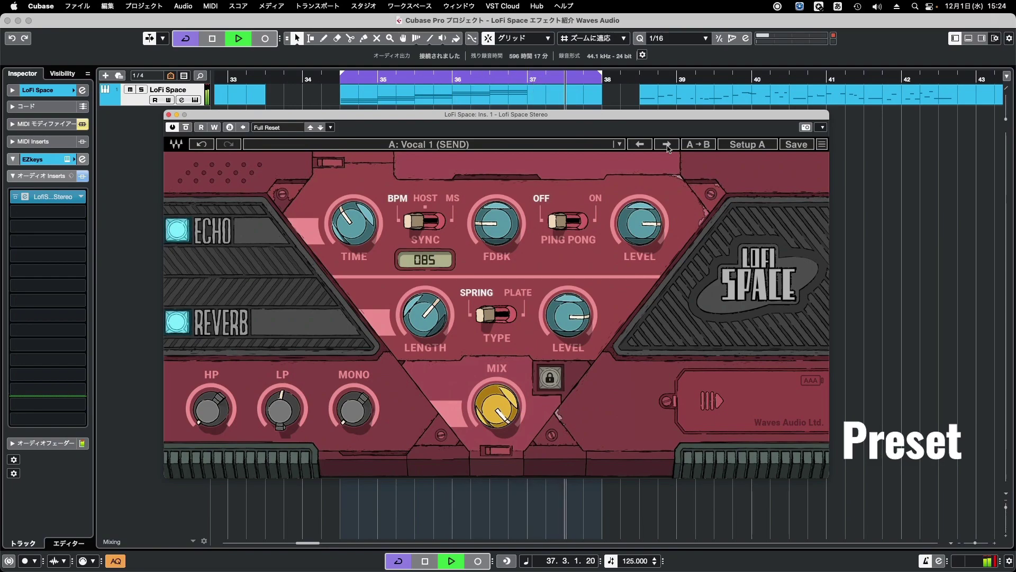
{"action": "left_click", "coordinate": [667, 145]}
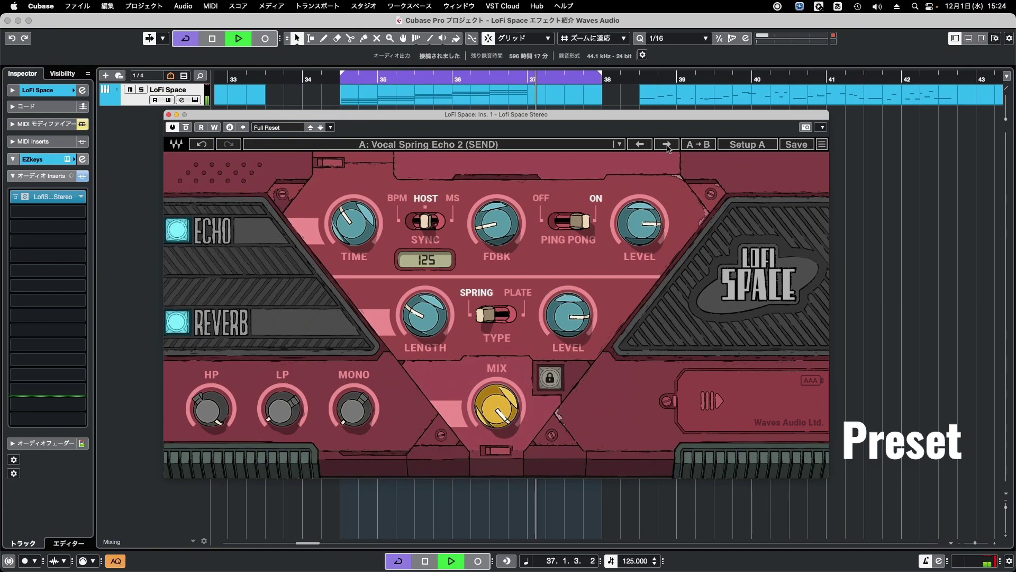
- Step through the presets Rainy day, Tunnel Rain, SOS, Space Tail and Vibe Revolution, listening to each on the loop
{"action": "left_click", "coordinate": [667, 145]}
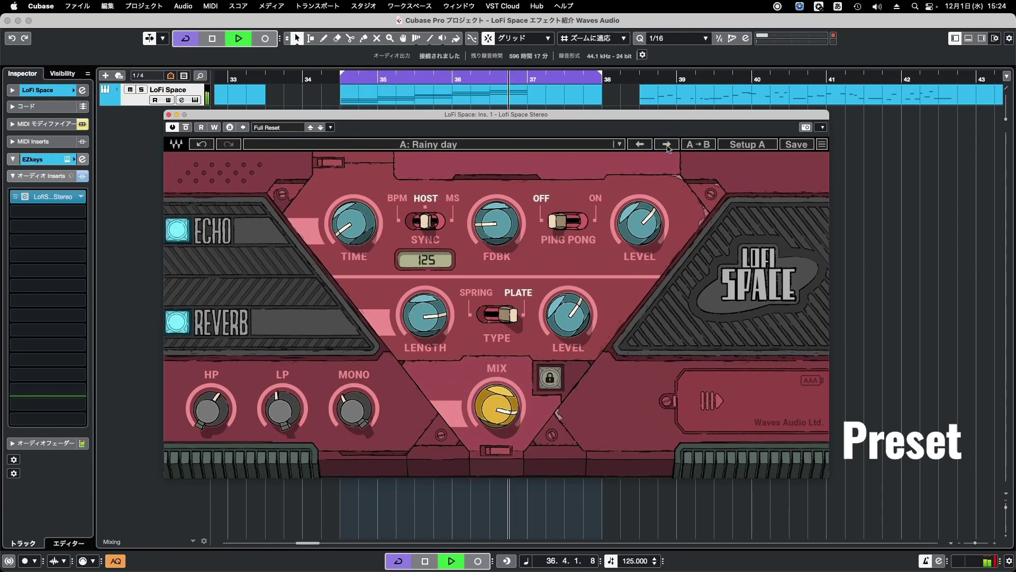
{"action": "left_click", "coordinate": [667, 145]}
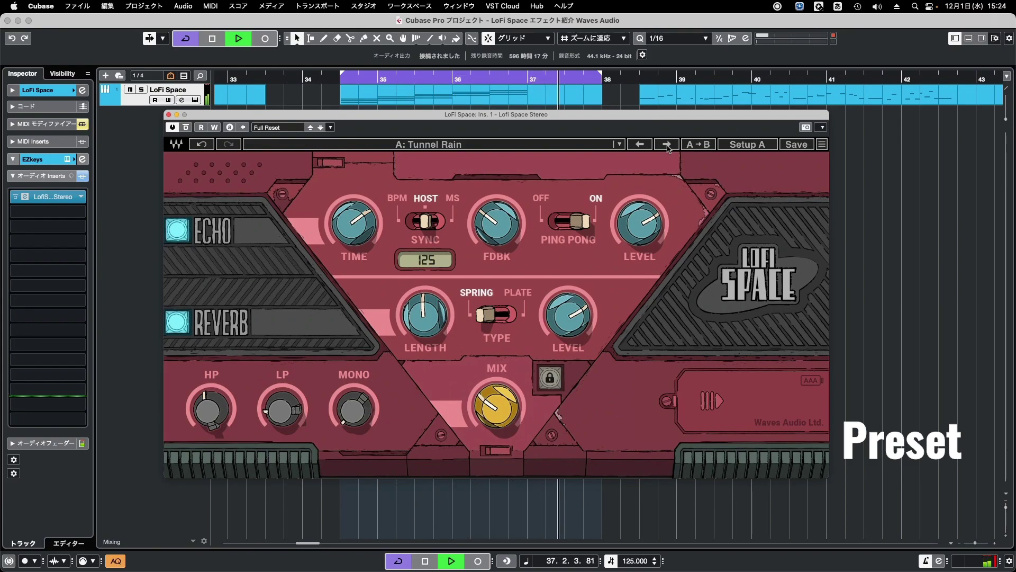
{"action": "left_click", "coordinate": [668, 145]}
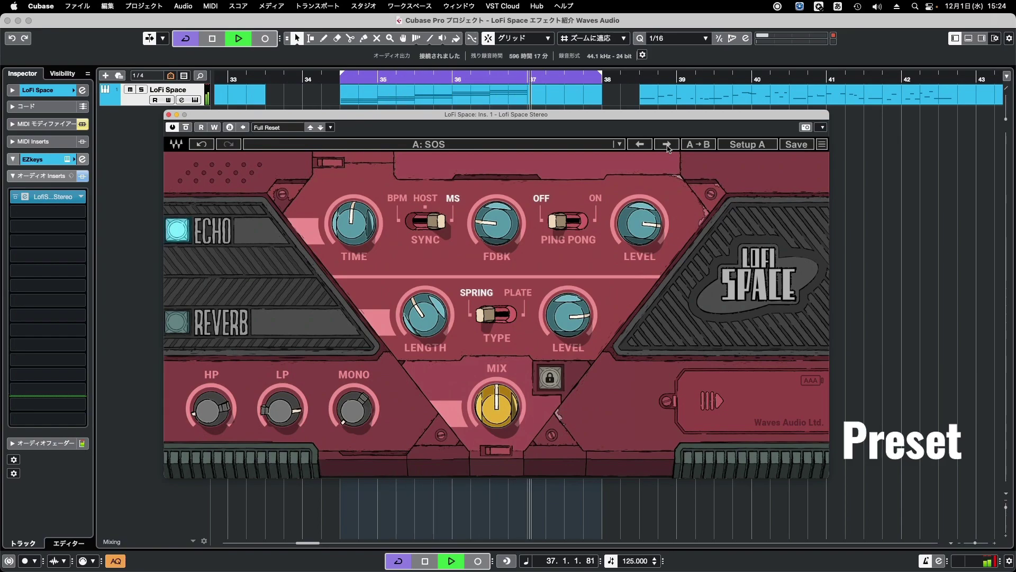
{"action": "left_click", "coordinate": [667, 144]}
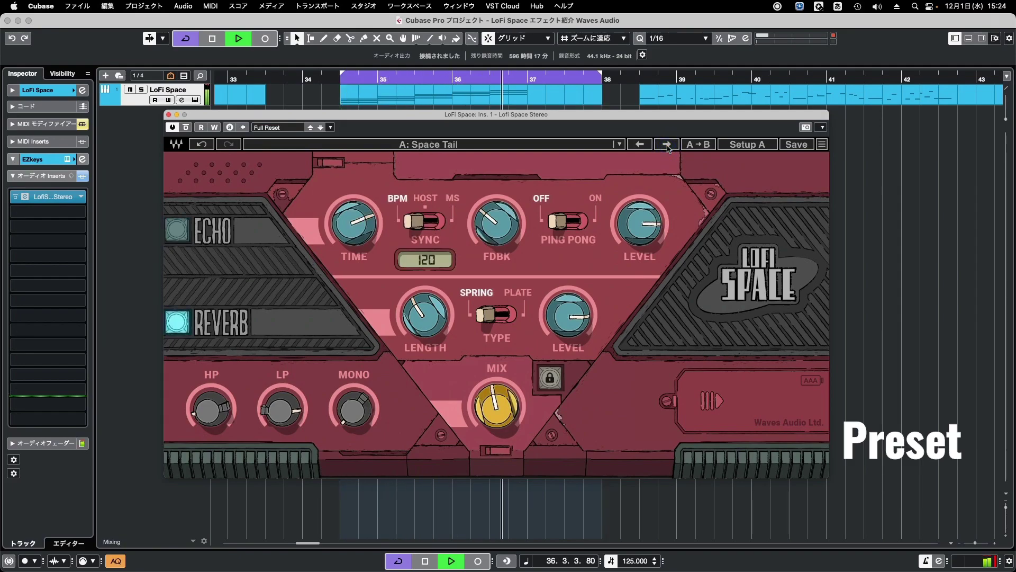
{"action": "left_click", "coordinate": [668, 146]}
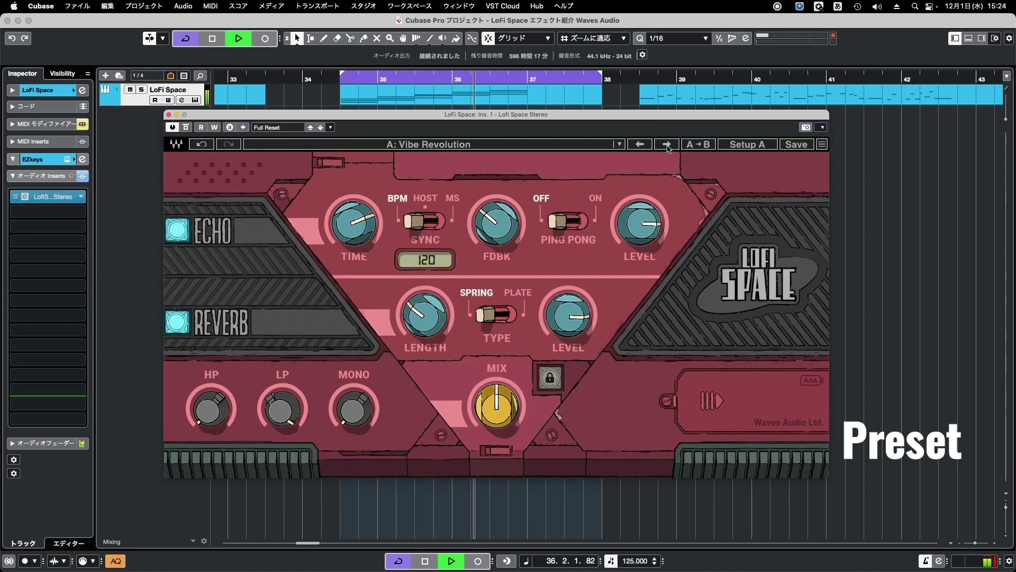
- Listen to the Local Plate, Shorts & Pants and Space Cowboy presets one after another during loop playback
{"action": "left_click", "coordinate": [667, 145]}
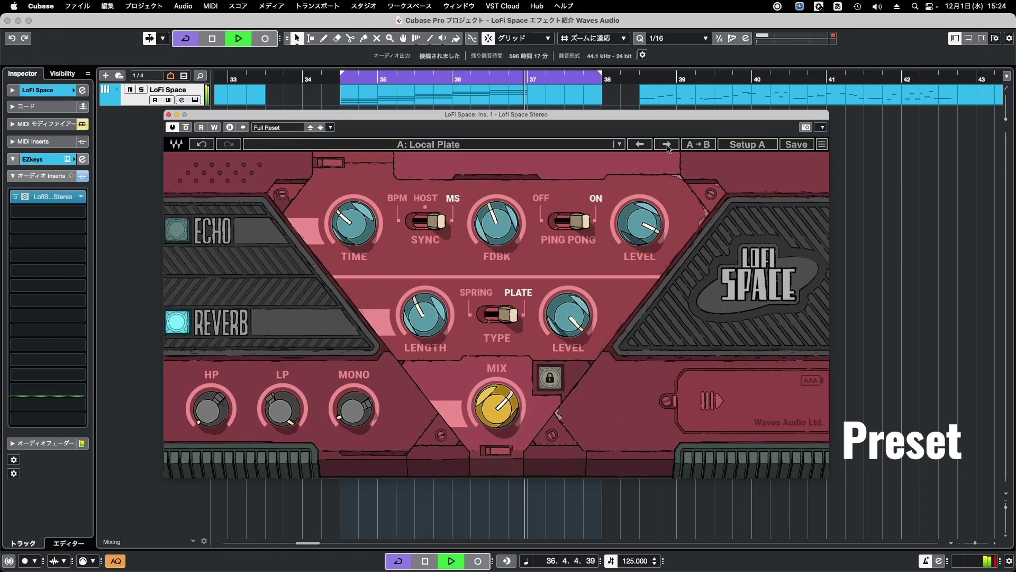
{"action": "left_click", "coordinate": [668, 148]}
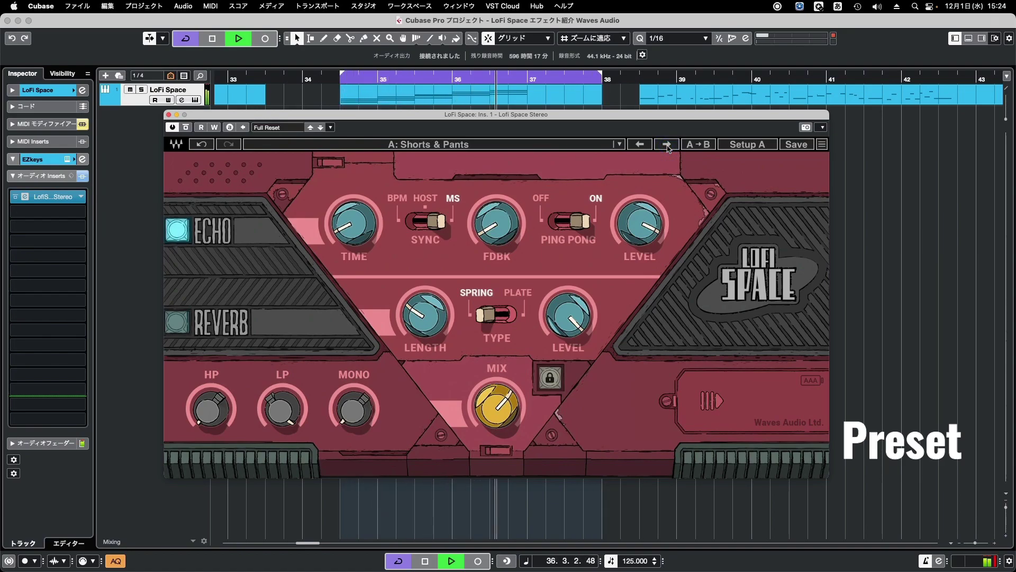
{"action": "left_click", "coordinate": [668, 148]}
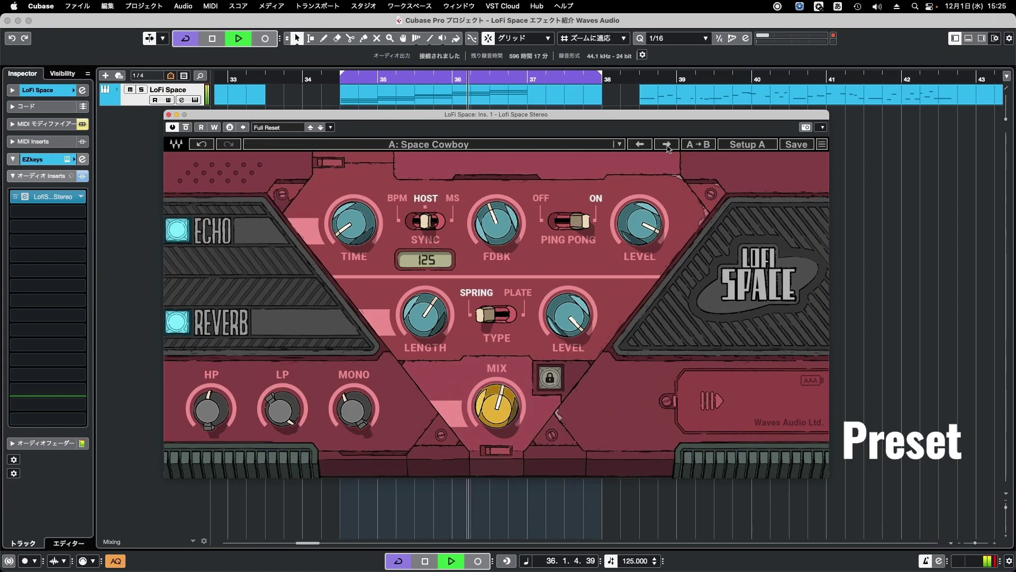
- Audition Alien Hallways, AM Radio Abyss, Dirty ReMix Vocal FX, Slow Motion Race FX, Filtered Verby Vocal and Spring Piano in turn
{"action": "left_click", "coordinate": [667, 144]}
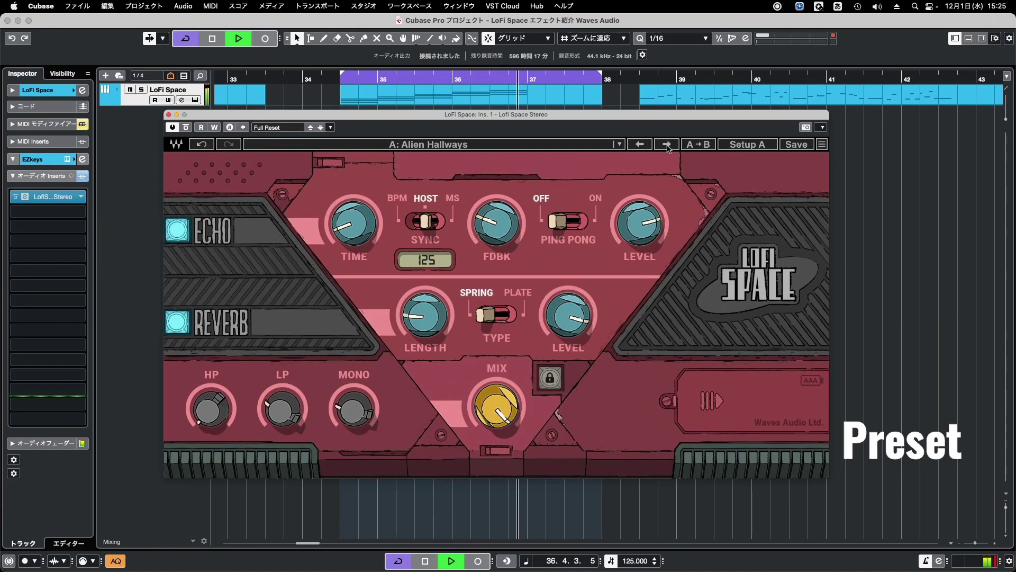
{"action": "left_click", "coordinate": [668, 147]}
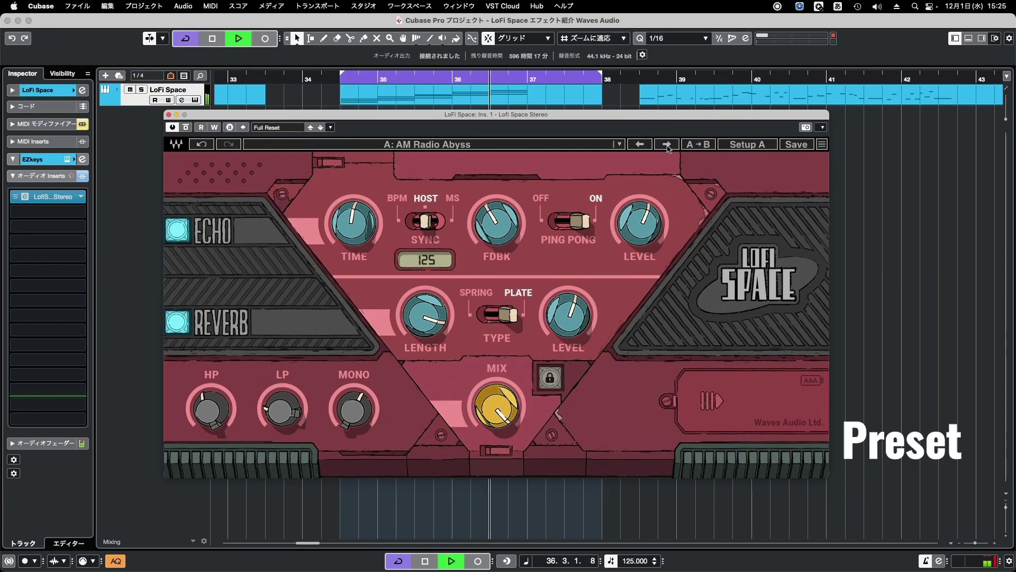
{"action": "left_click", "coordinate": [667, 144]}
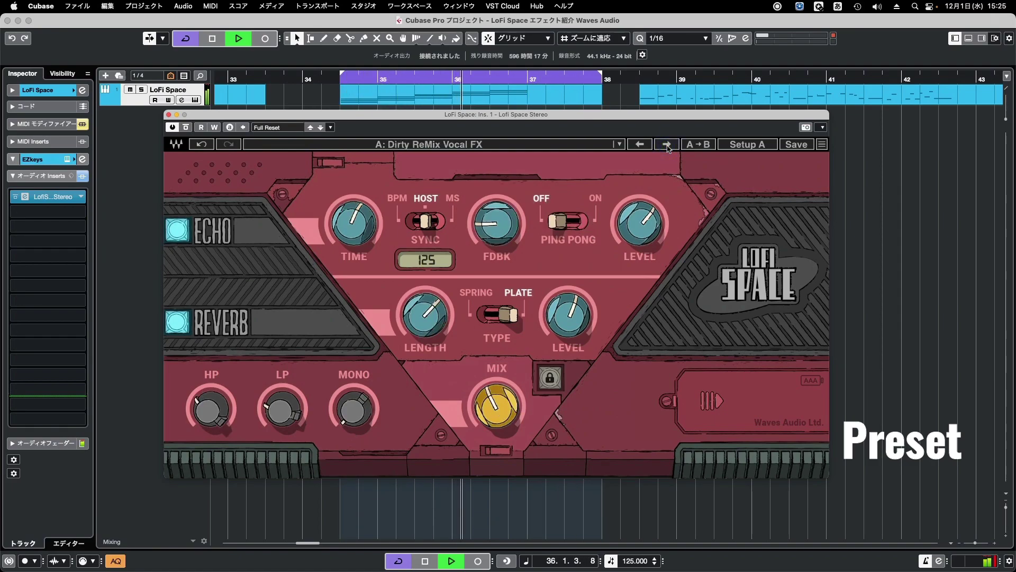
{"action": "left_click", "coordinate": [668, 147]}
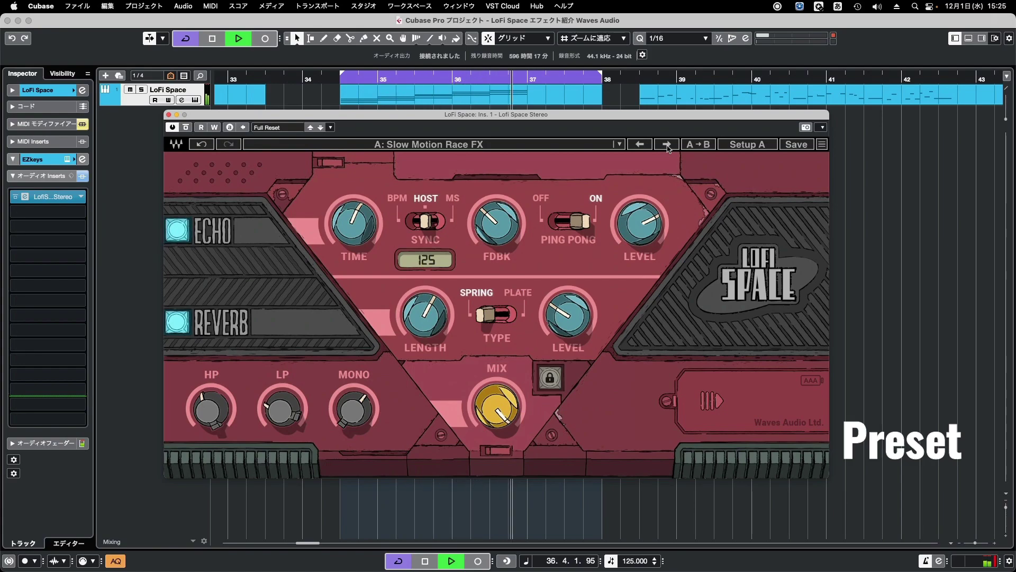
{"action": "left_click", "coordinate": [668, 145]}
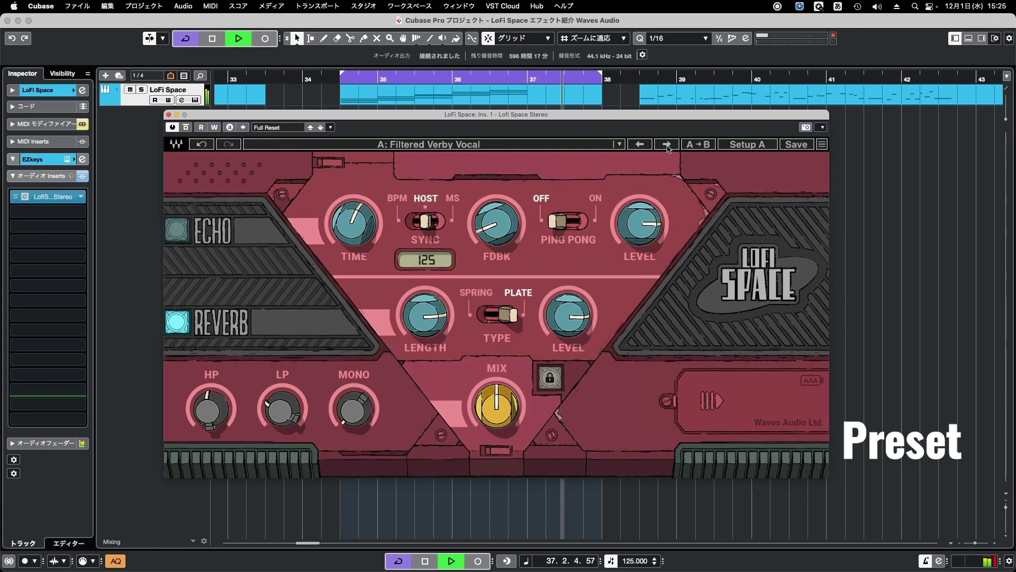
{"action": "left_click", "coordinate": [667, 146]}
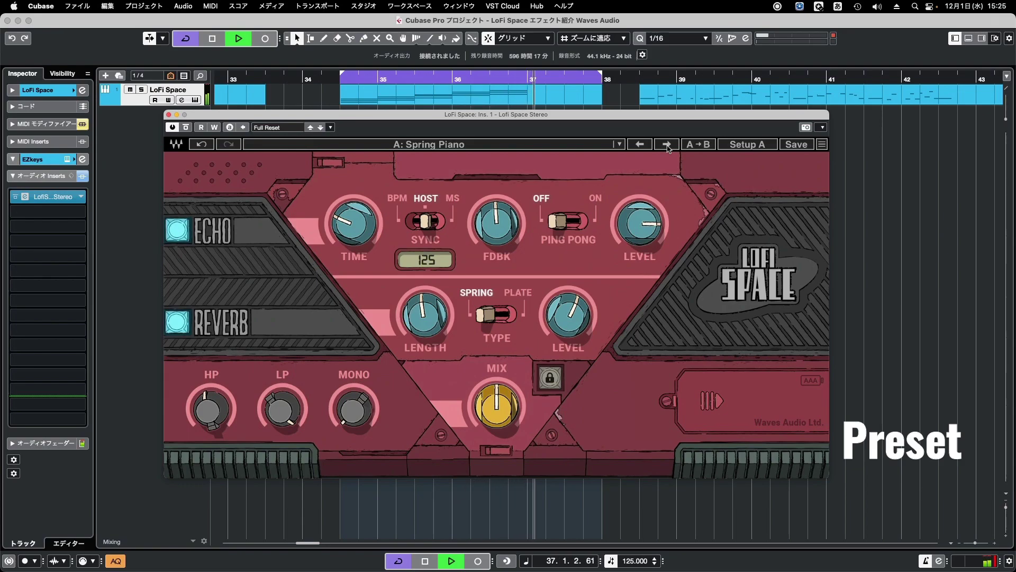
- Listen to the five FX presets in order, from FX dotted 8th [SEND] through FX very long spring [SEND]
{"action": "left_click", "coordinate": [667, 145]}
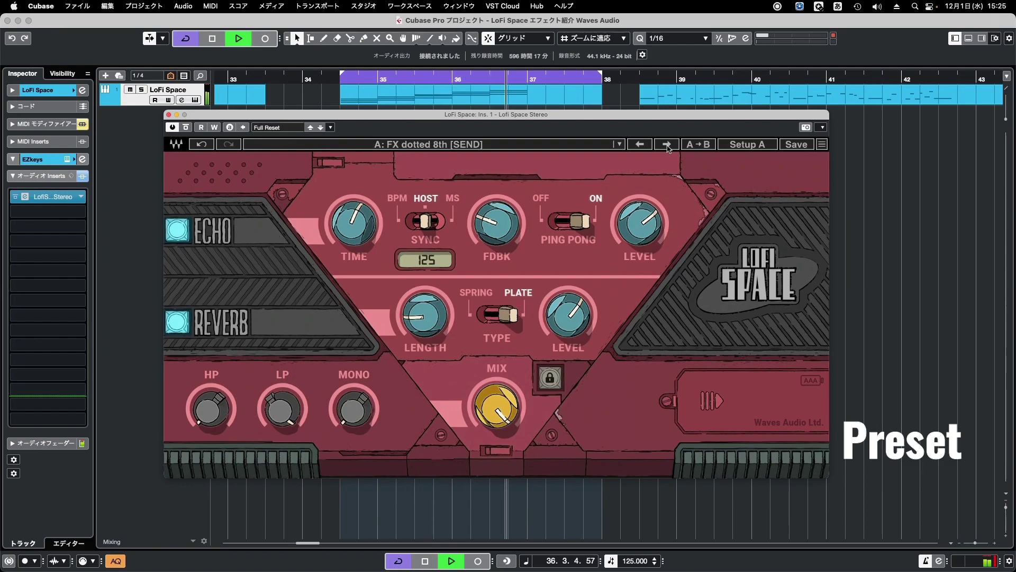
{"action": "left_click", "coordinate": [667, 144]}
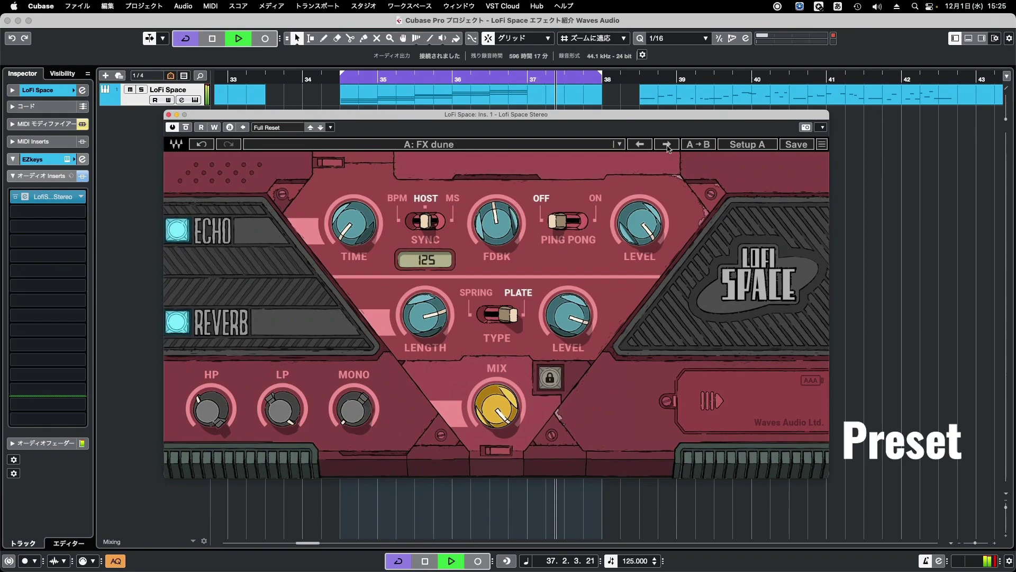
{"action": "left_click", "coordinate": [667, 144]}
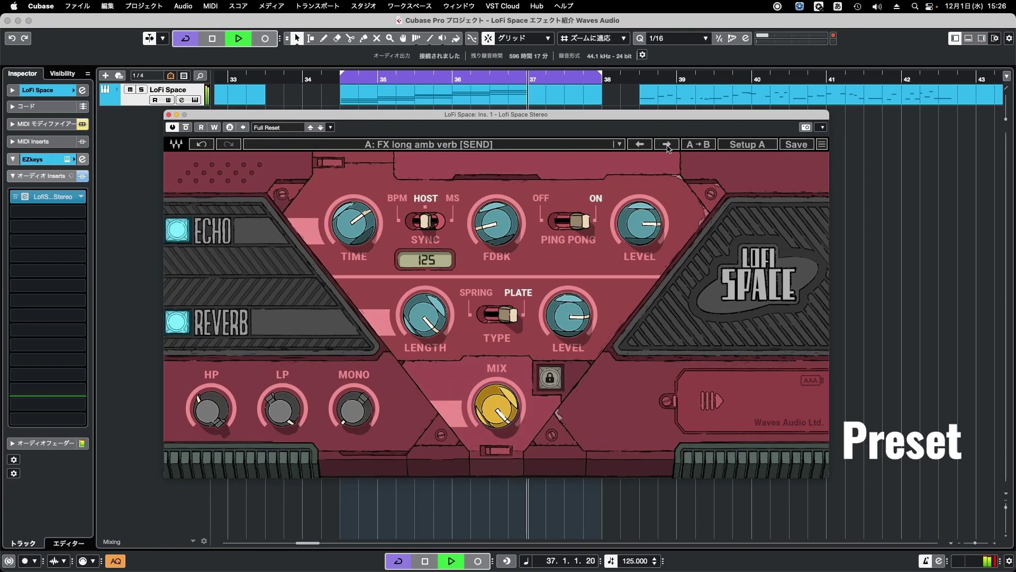
{"action": "left_click", "coordinate": [667, 145]}
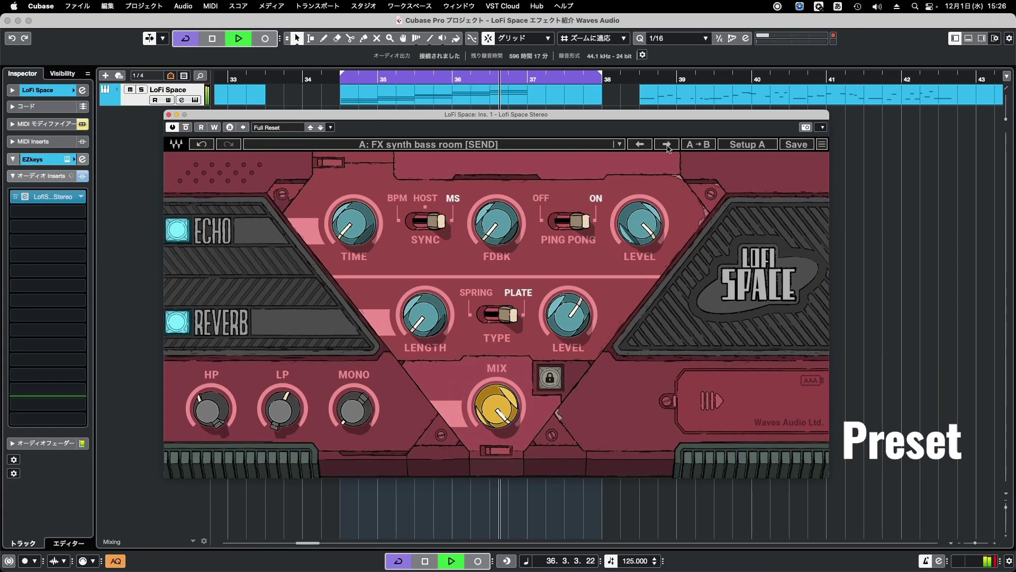
{"action": "left_click", "coordinate": [667, 145]}
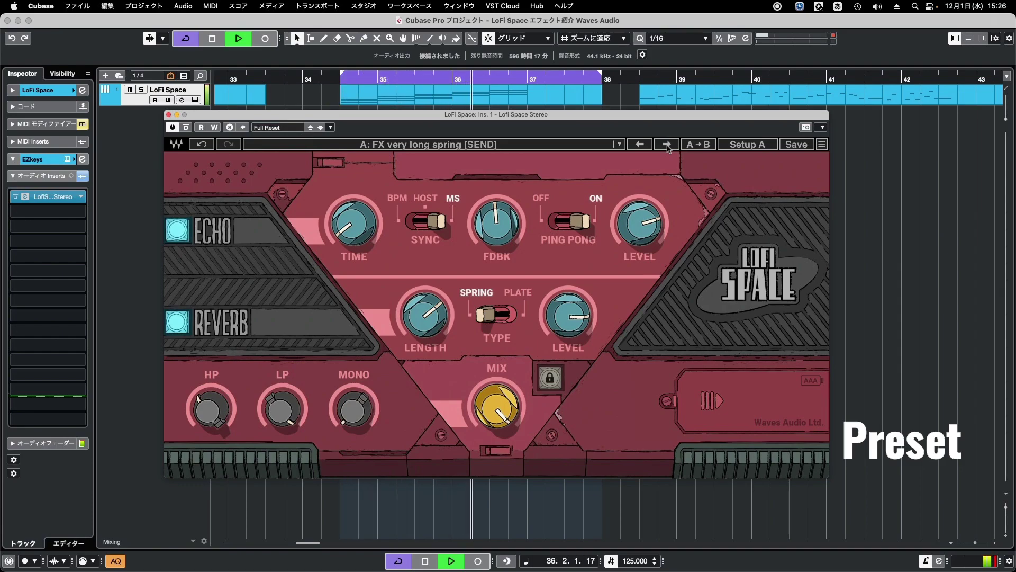
- Audition the presets Long Dark Plate, Slap Spring, Make That Drum Bus Vintage and Overhead Sauce while the loop plays
{"action": "left_click", "coordinate": [667, 144]}
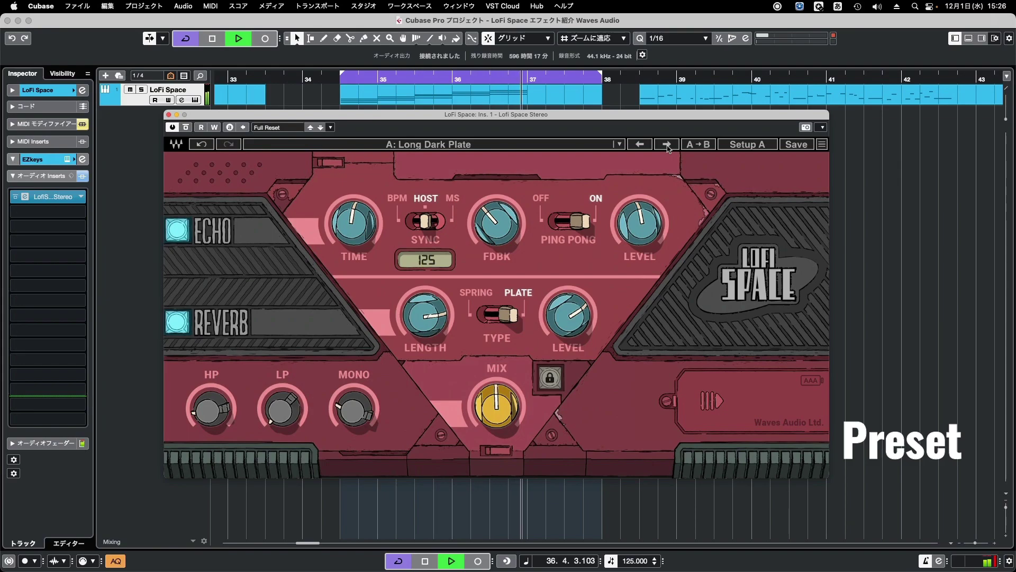
{"action": "left_click", "coordinate": [668, 146]}
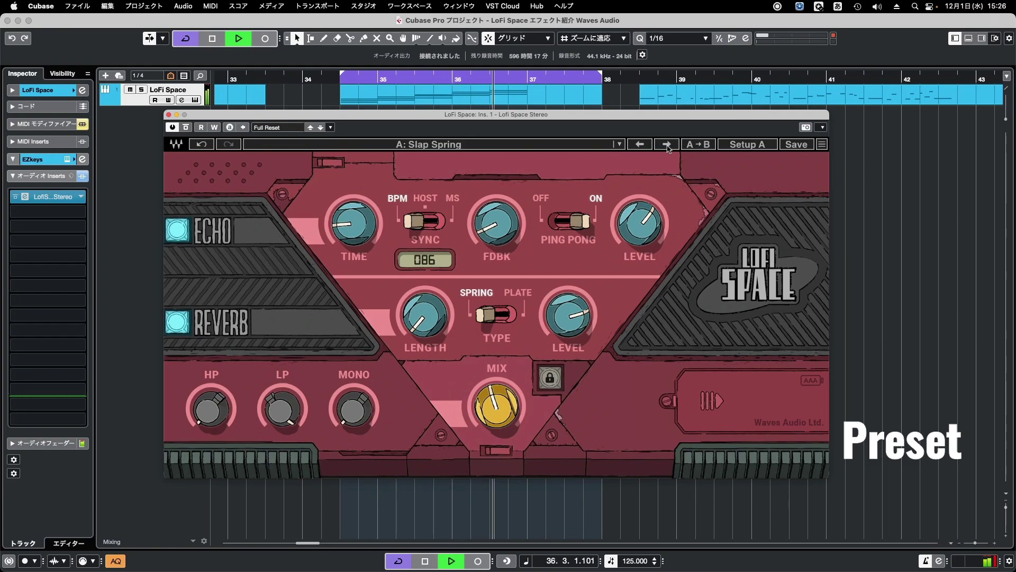
{"action": "left_click", "coordinate": [667, 145]}
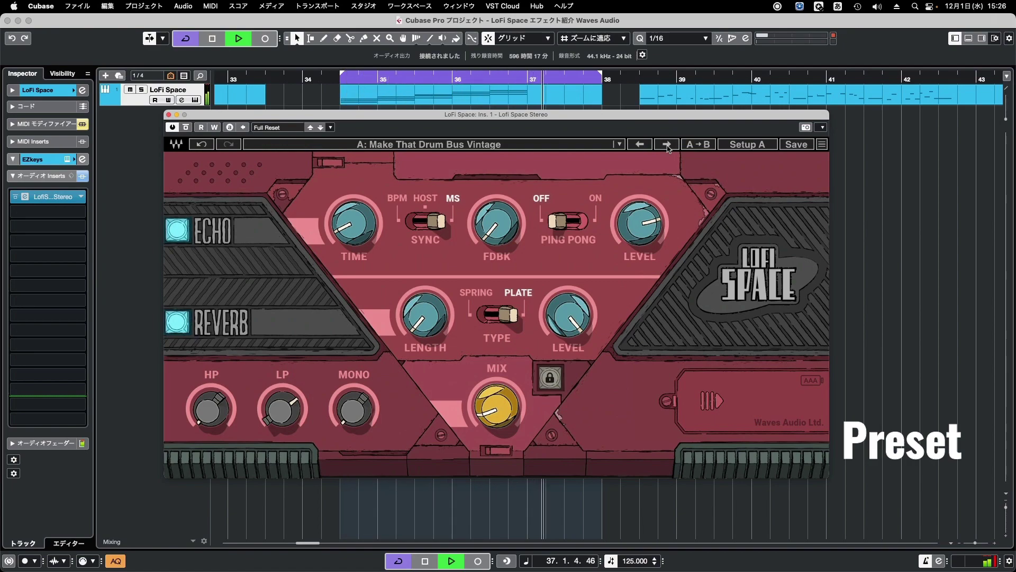
{"action": "left_click", "coordinate": [668, 148]}
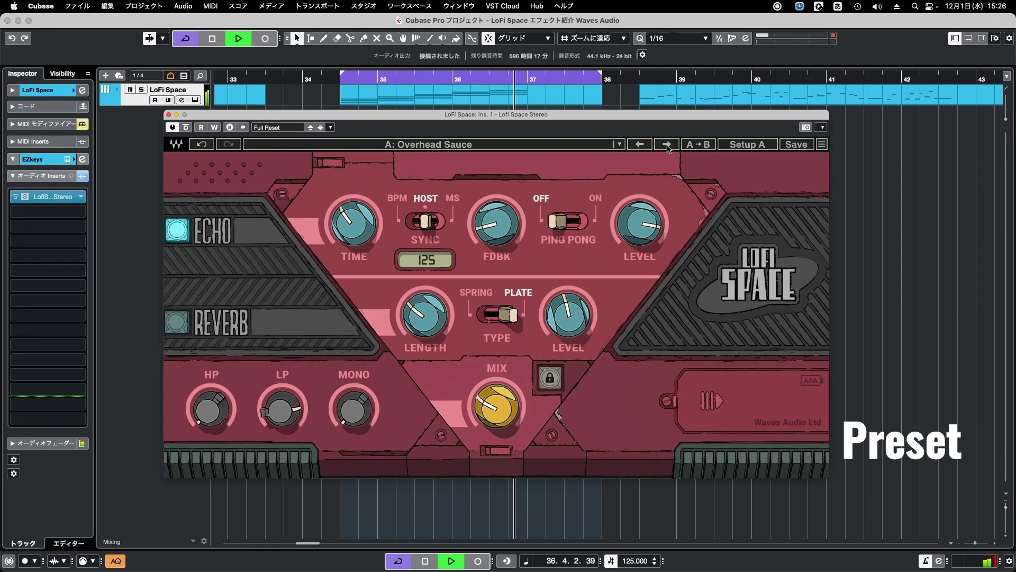
- Compare the note-value presets 70s Springy Quarter, Bouncing Eighth D, Echo-Slap Sixteenth and Echo-Verb Eighth on the looped section
{"action": "left_click", "coordinate": [667, 145]}
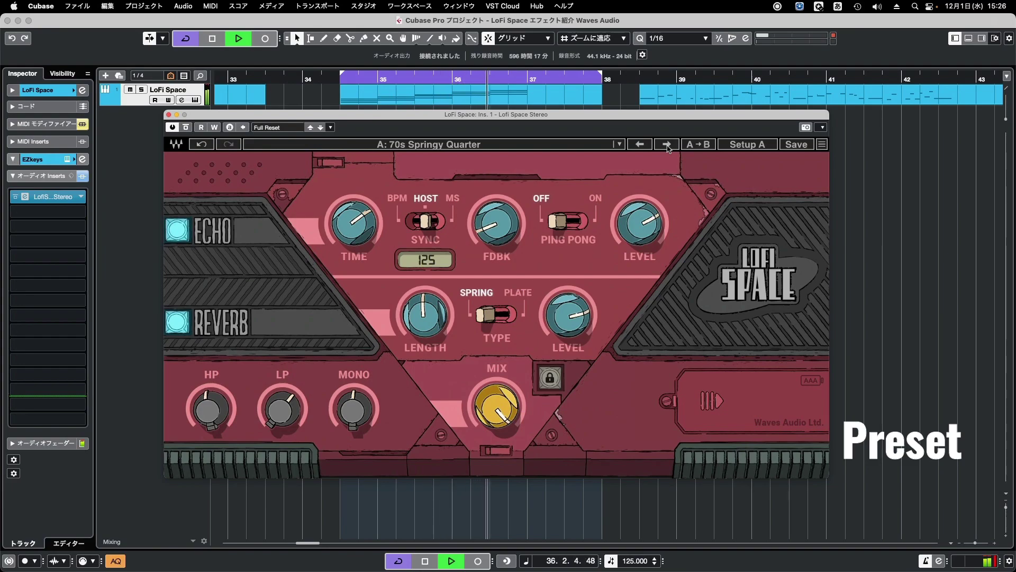
{"action": "left_click", "coordinate": [667, 145]}
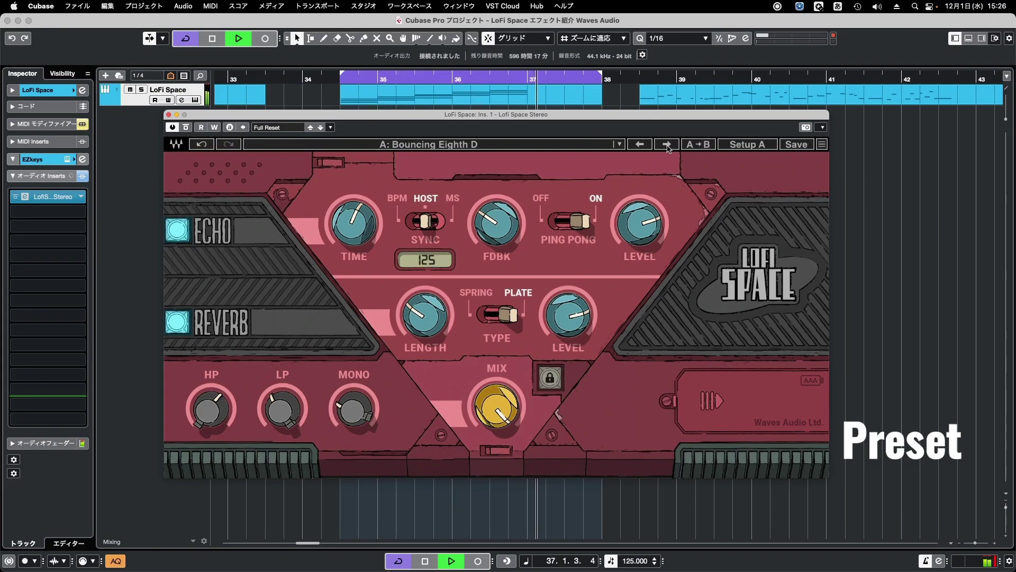
{"action": "left_click", "coordinate": [668, 145]}
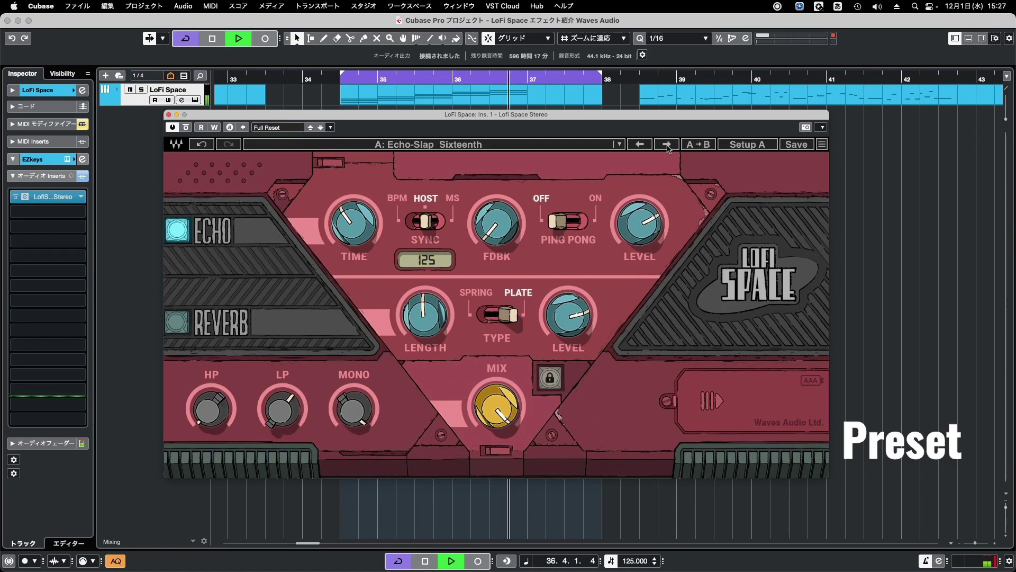
{"action": "left_click", "coordinate": [668, 146]}
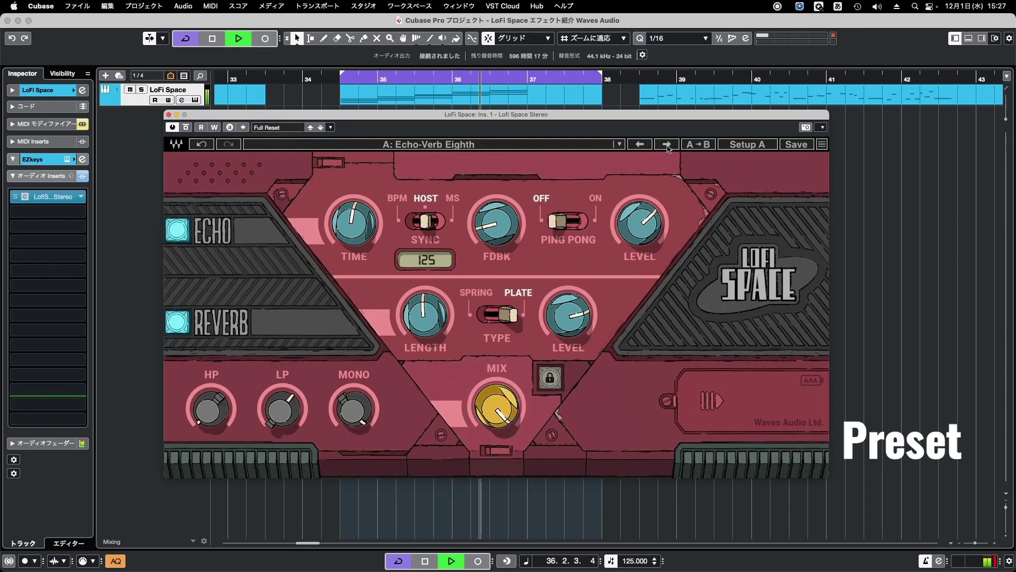
- Continue through the presets Retro-Verb, Fast PingPonger, Springman Midzy and 123 16th, playing the loop with each
{"action": "left_click", "coordinate": [667, 145]}
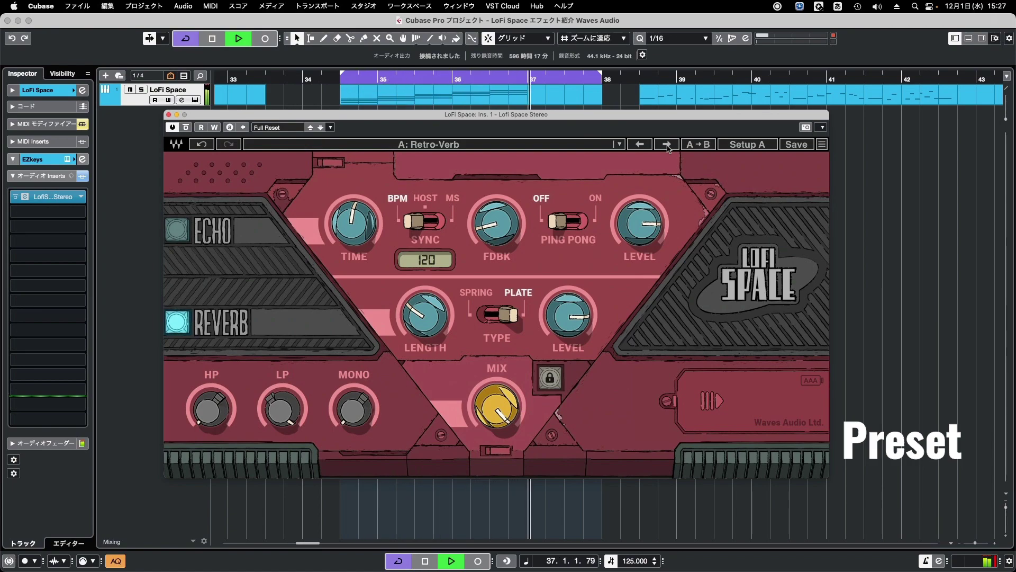
{"action": "left_click", "coordinate": [667, 144]}
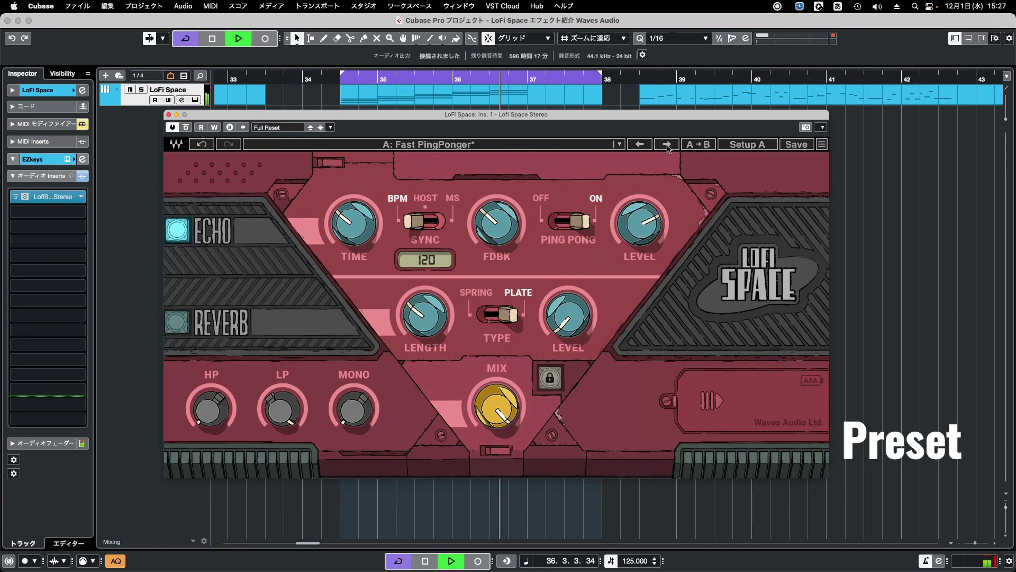
{"action": "left_click", "coordinate": [667, 145]}
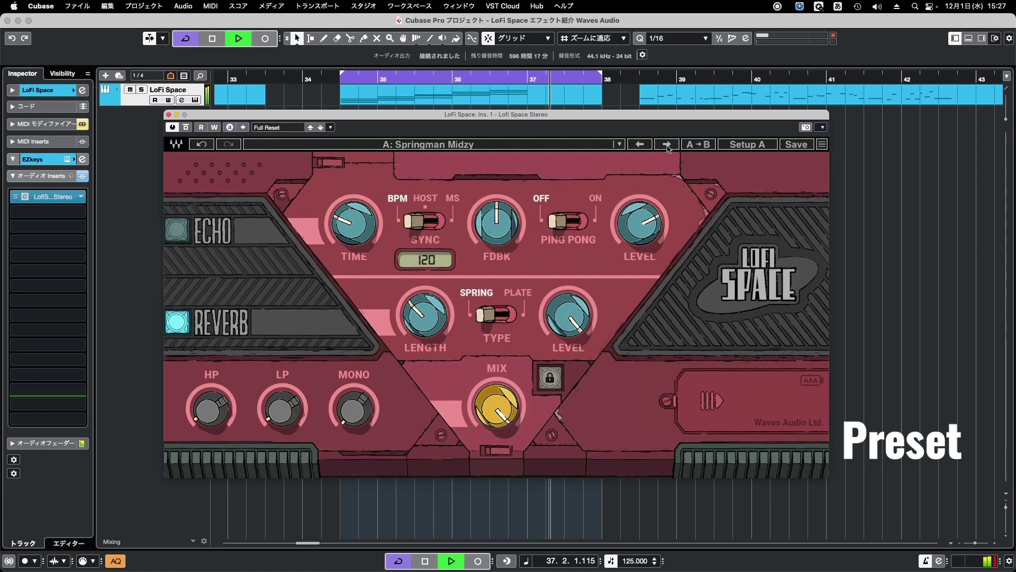
{"action": "left_click", "coordinate": [667, 144]}
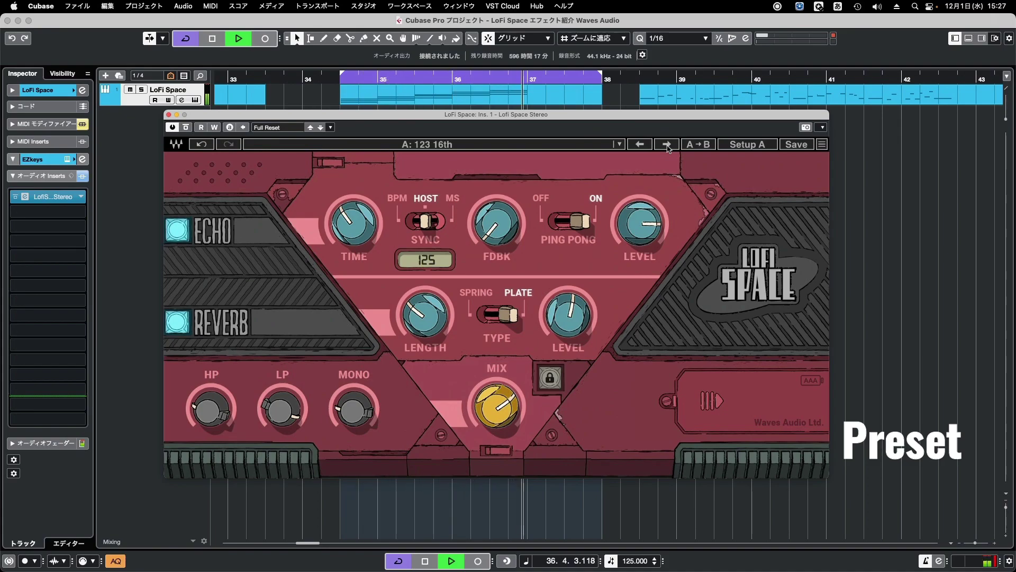
- Audition the presets The Beatles doubler, Crunchy Snare Plate, Dark Guitar Ekoverb, Adlibs and Dirty Slap on the loop
{"action": "left_click", "coordinate": [667, 145]}
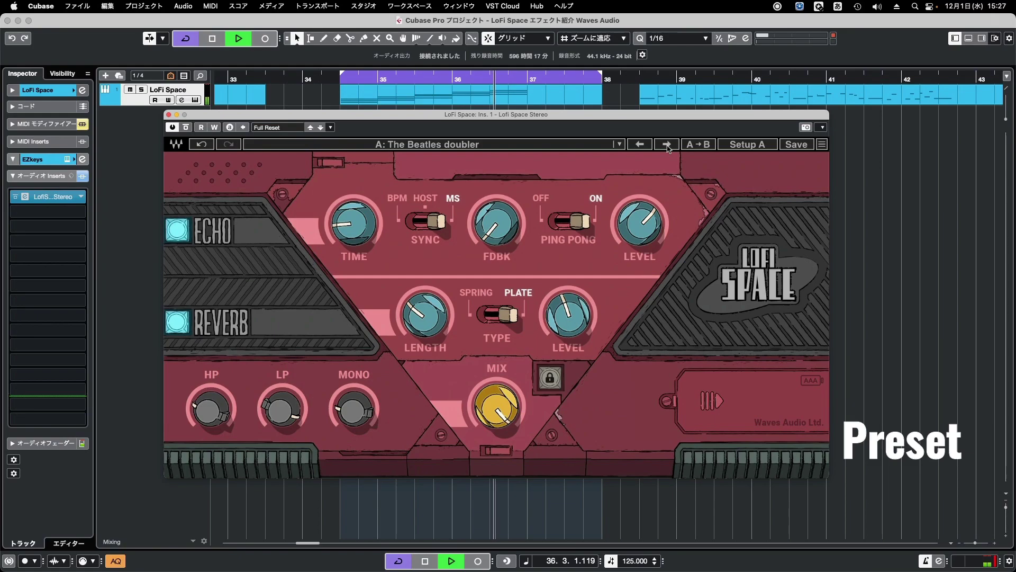
{"action": "left_click", "coordinate": [668, 145]}
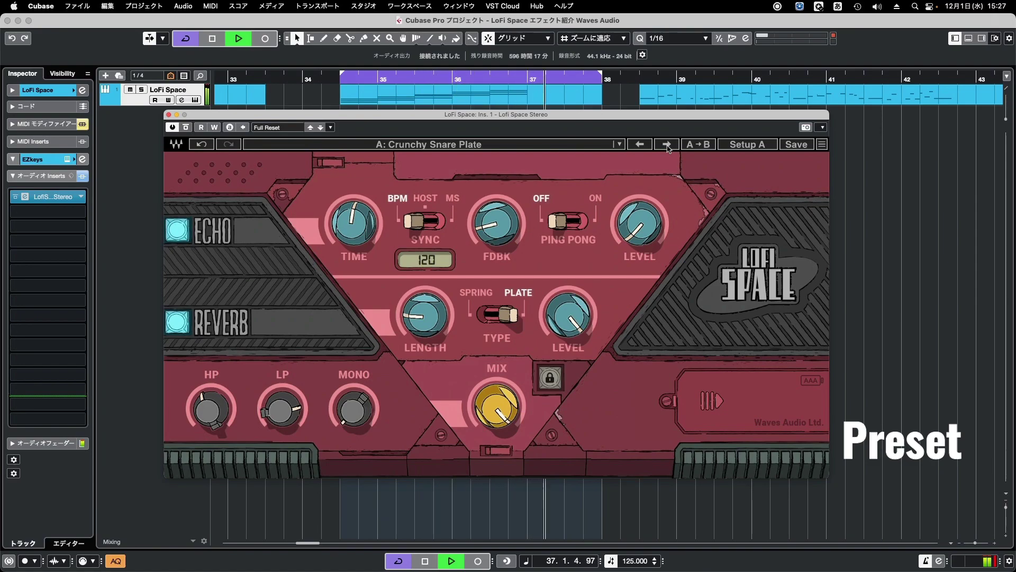
{"action": "left_click", "coordinate": [667, 145]}
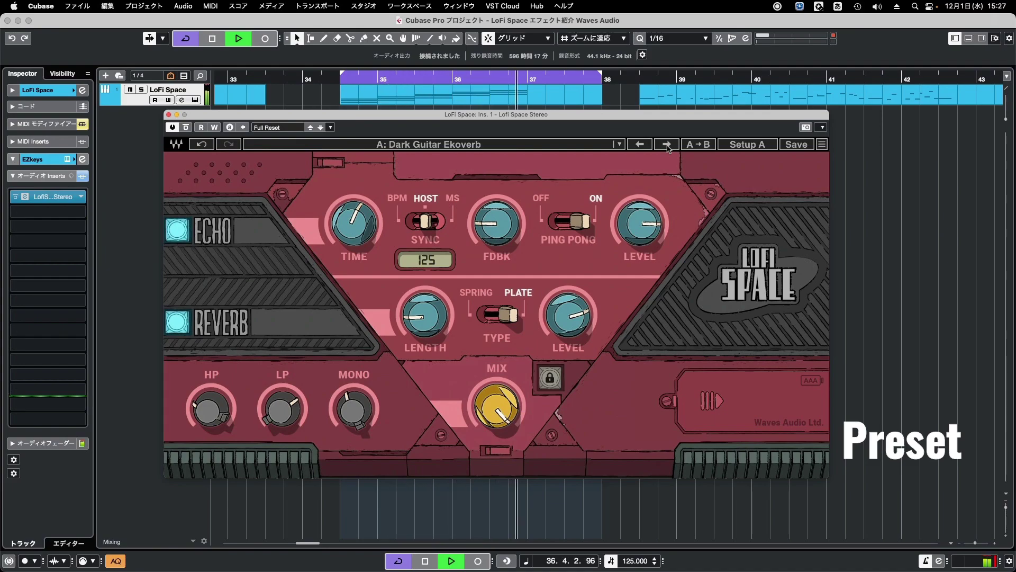
{"action": "left_click", "coordinate": [667, 147]}
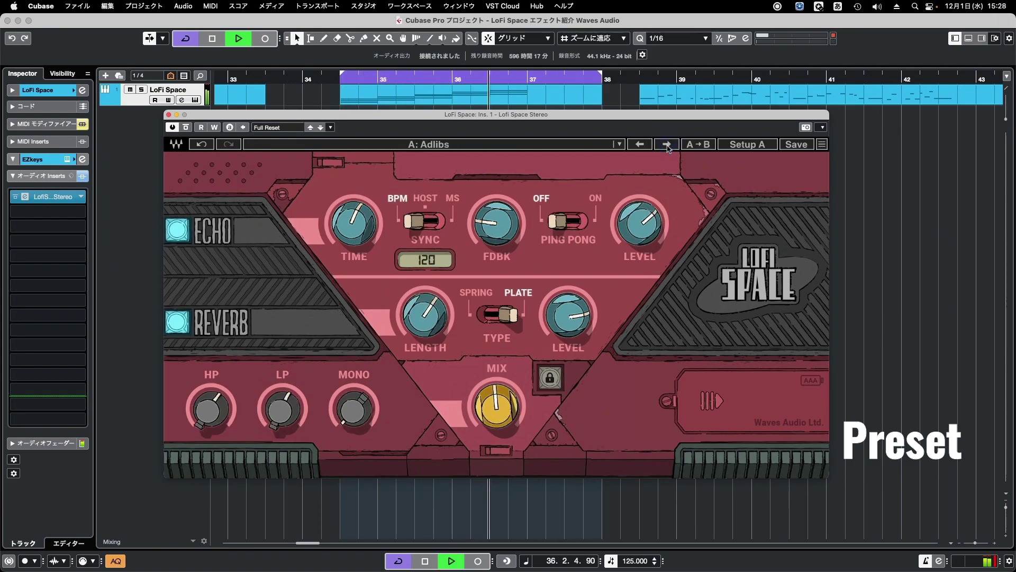
{"action": "left_click", "coordinate": [667, 145]}
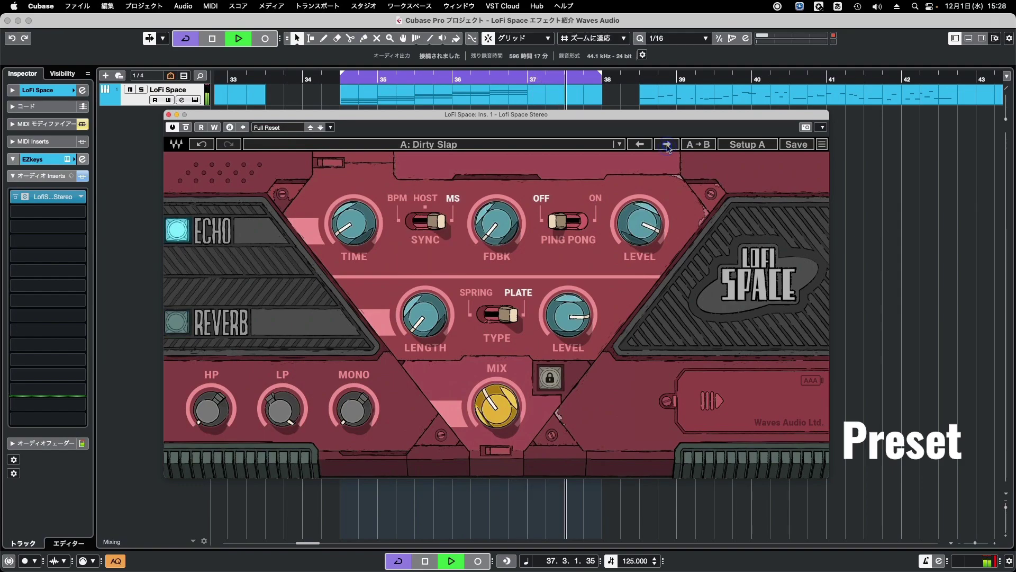
- Listen to the presets Distant Dream, 1 Beat Late, Hide, Really Air and Shimmer while the loop plays
{"action": "left_click", "coordinate": [667, 145]}
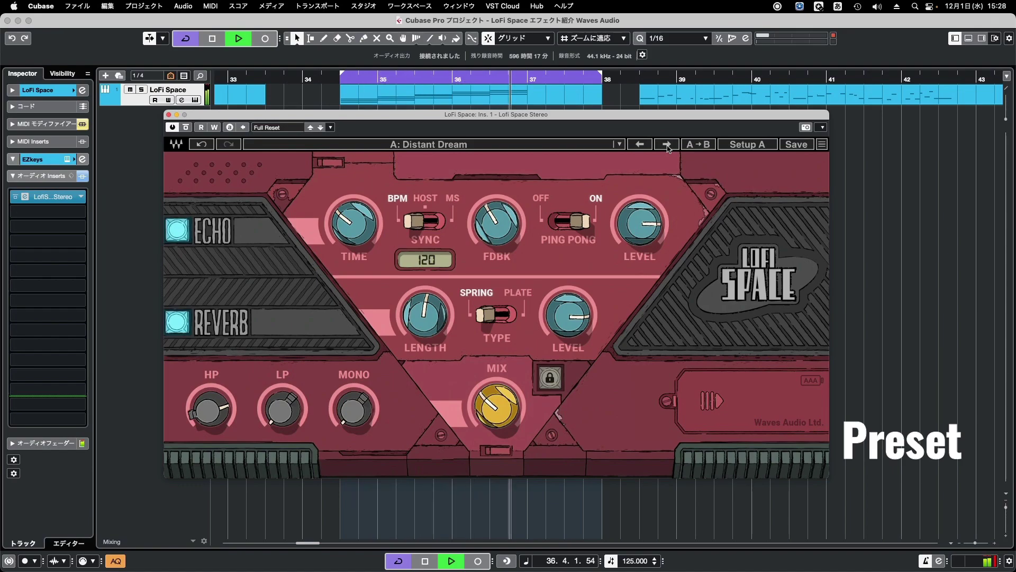
{"action": "left_click", "coordinate": [667, 144]}
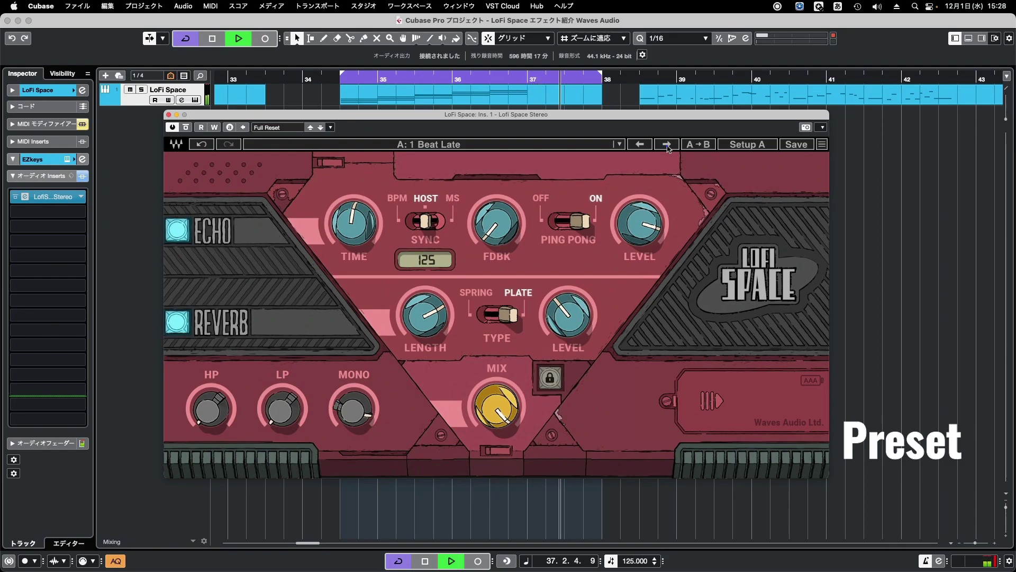
{"action": "left_click", "coordinate": [667, 146]}
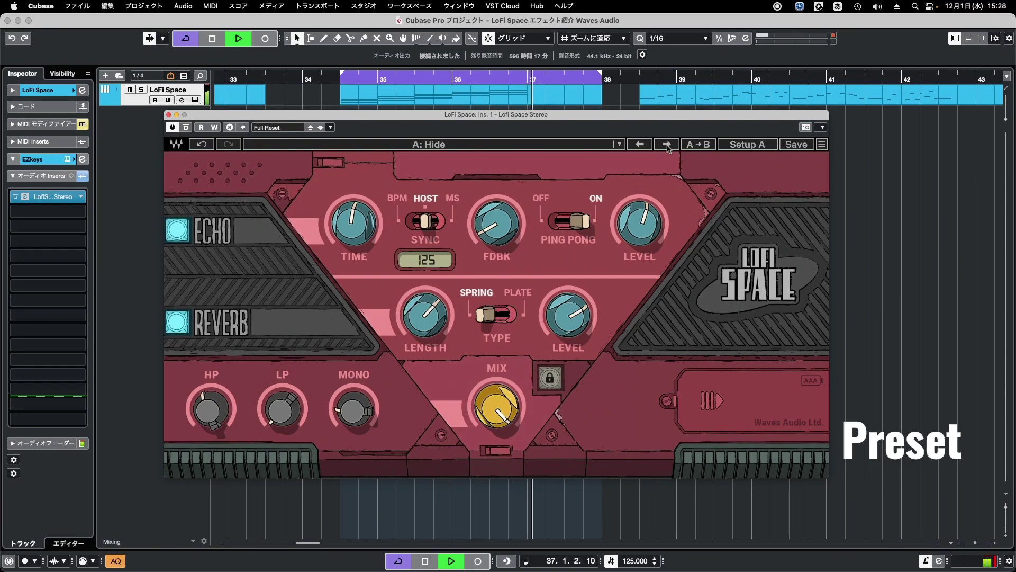
{"action": "left_click", "coordinate": [668, 146]}
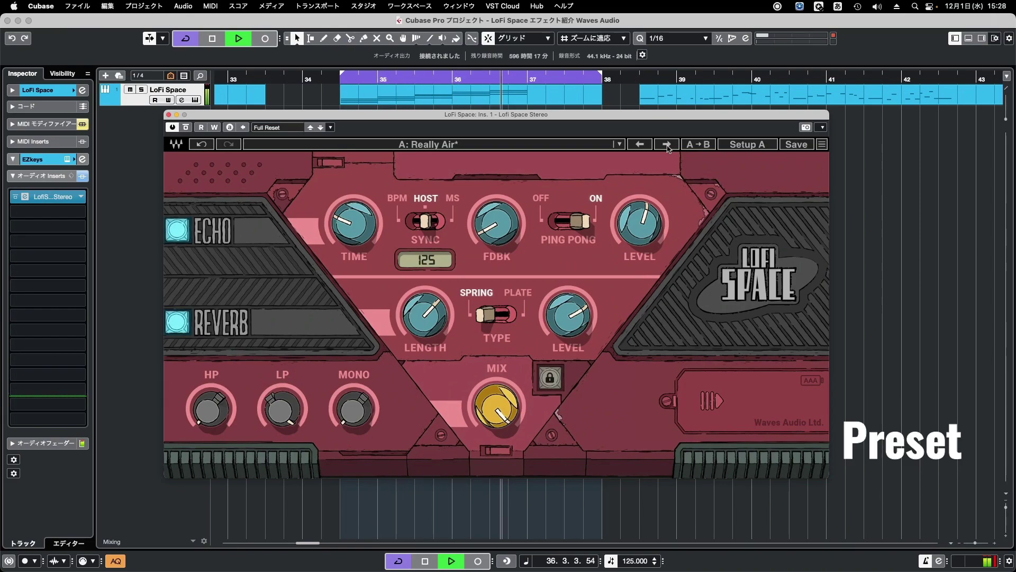
{"action": "left_click", "coordinate": [668, 147]}
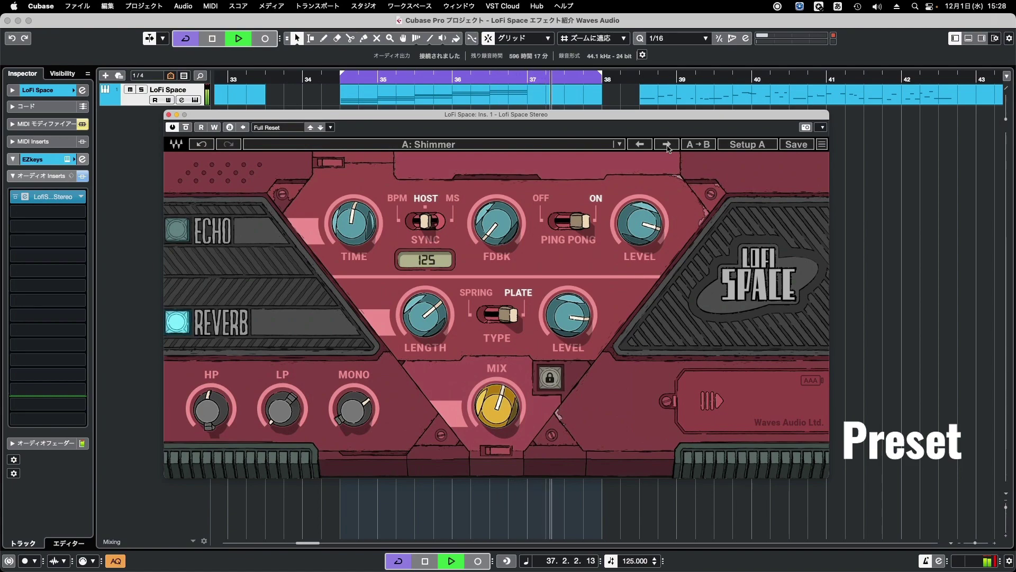
- Compare the presets Lofi Echo, Spring Reverb and Spring Reverb (Backing Vocals) on the looped section
{"action": "left_click", "coordinate": [667, 145]}
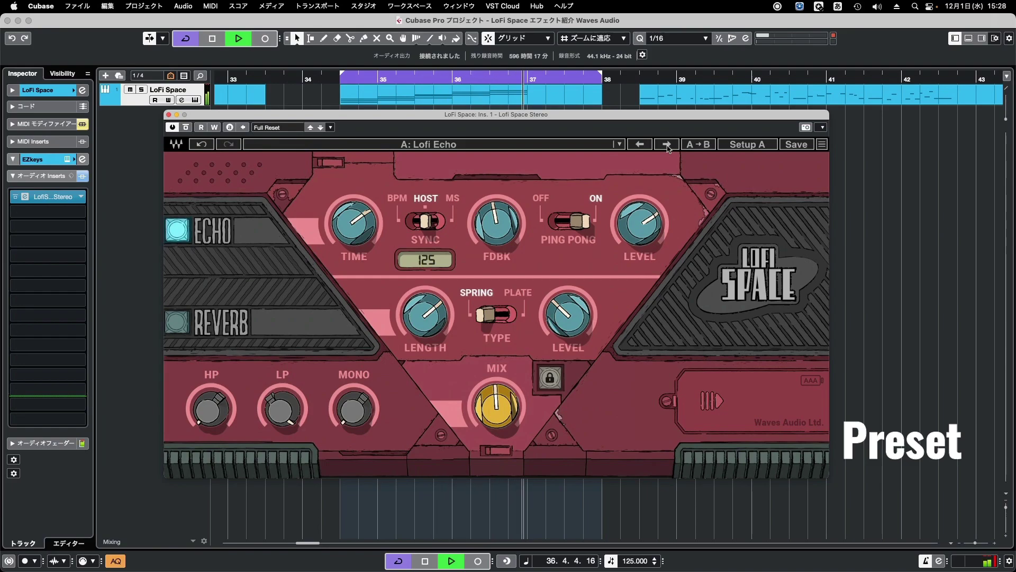
{"action": "left_click", "coordinate": [667, 145]}
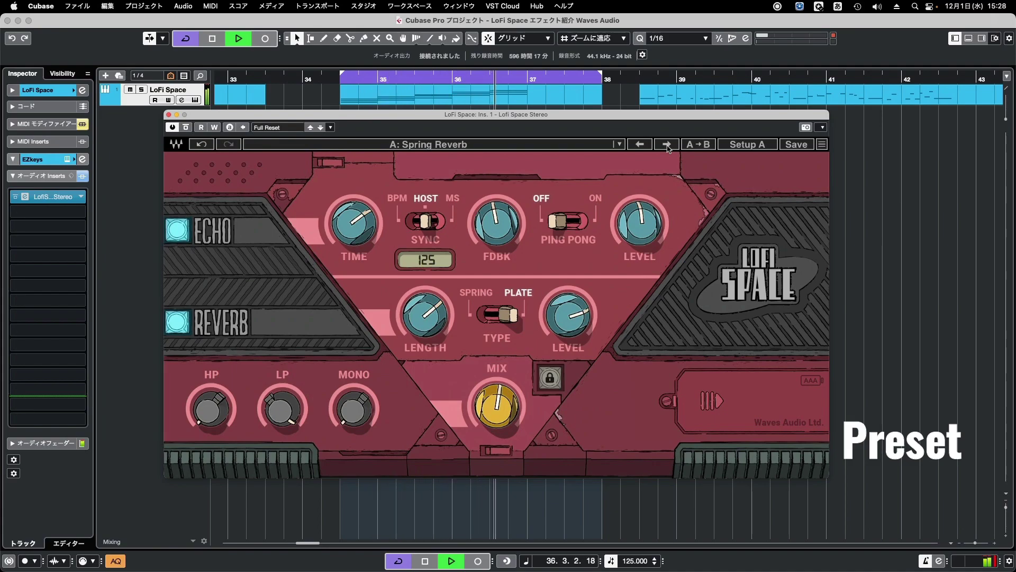
{"action": "left_click", "coordinate": [667, 144]}
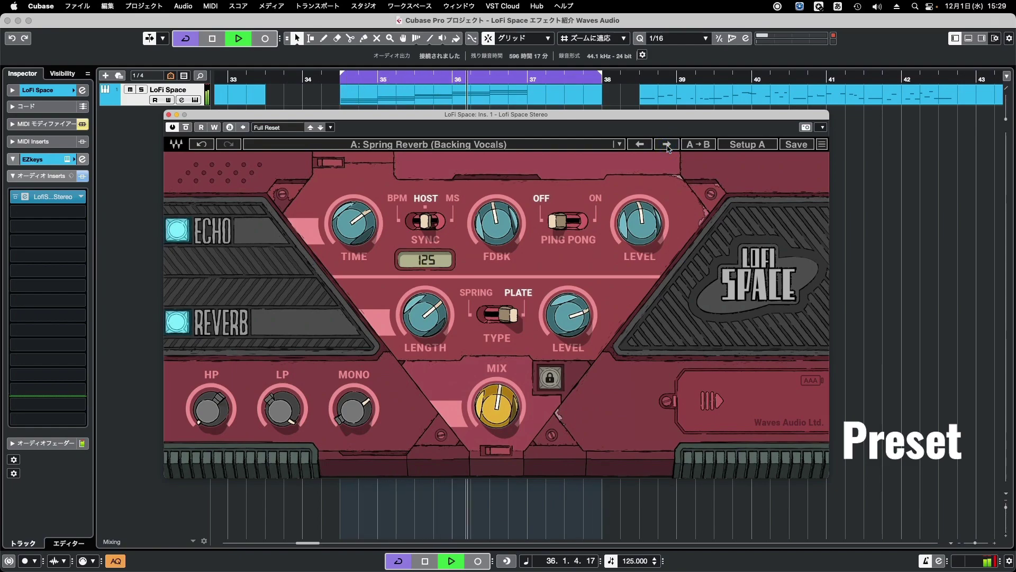
- Audition the presets Vintage Guitar Machine Gun, Female Vocal Buss Vintage Plate+ and Vintage Ambience Glue Buss
{"action": "left_click", "coordinate": [667, 144]}
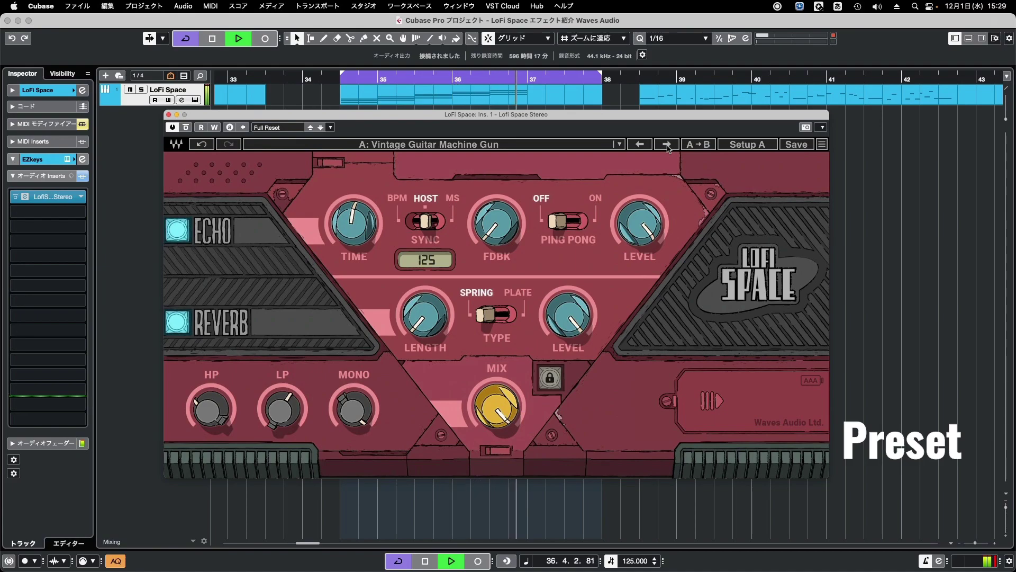
{"action": "left_click", "coordinate": [667, 145]}
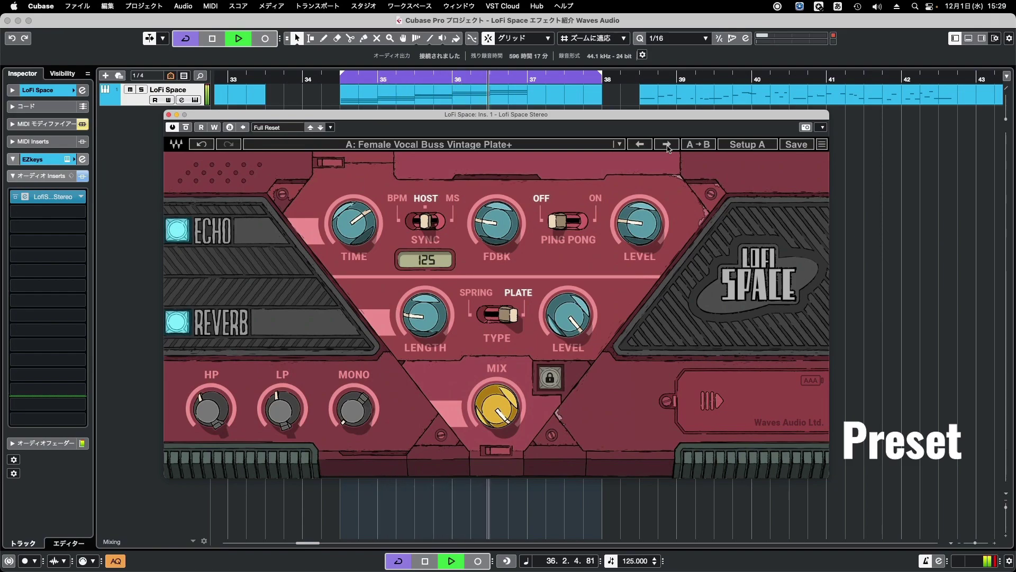
{"action": "left_click", "coordinate": [667, 145]}
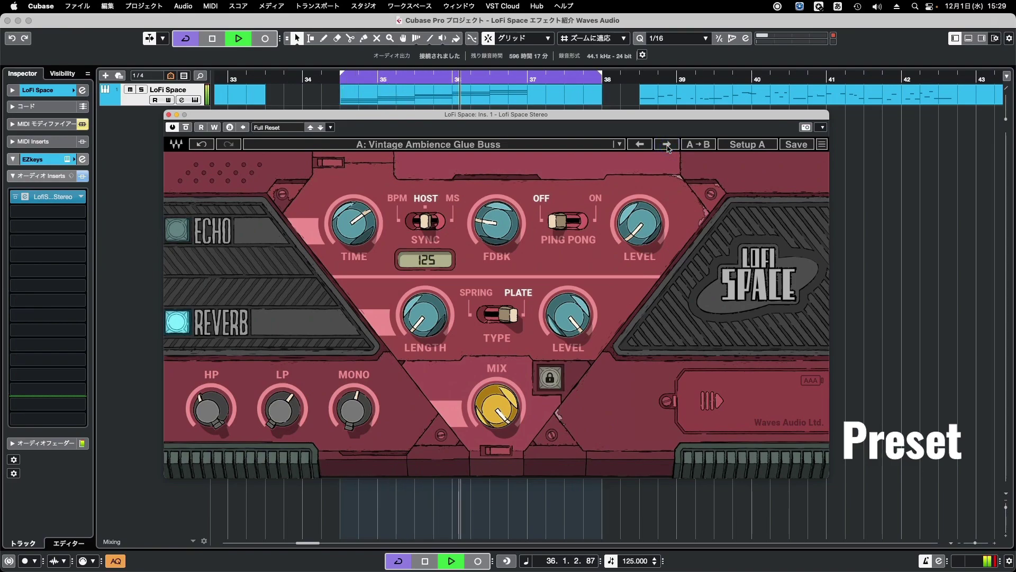
- Play the loop through the six consecutive presets from Filtered Dirt to Just Filter Me!, including Pickin a Winner and Filter Me ROOMY!
{"action": "left_click", "coordinate": [667, 145]}
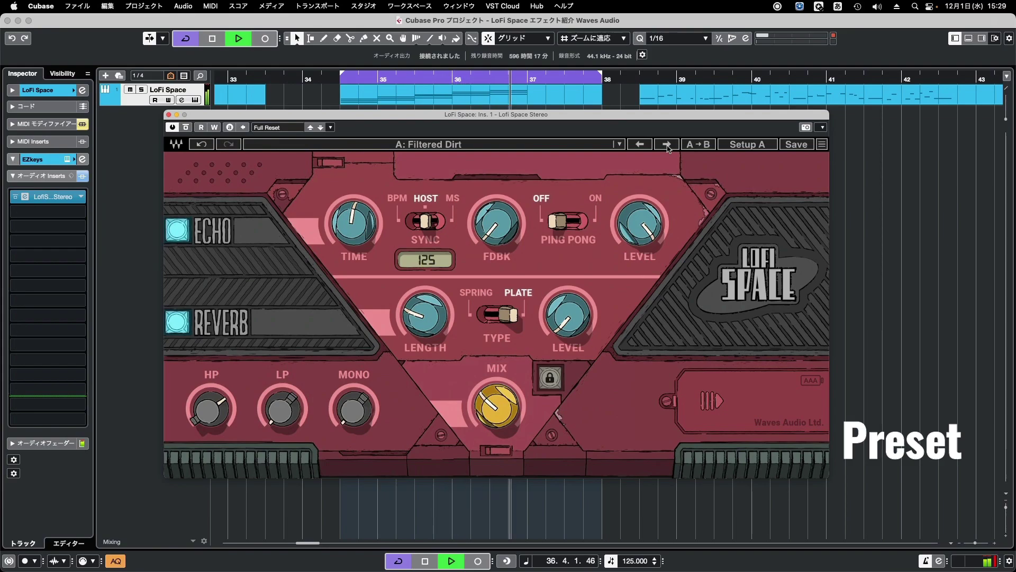
{"action": "left_click", "coordinate": [667, 144]}
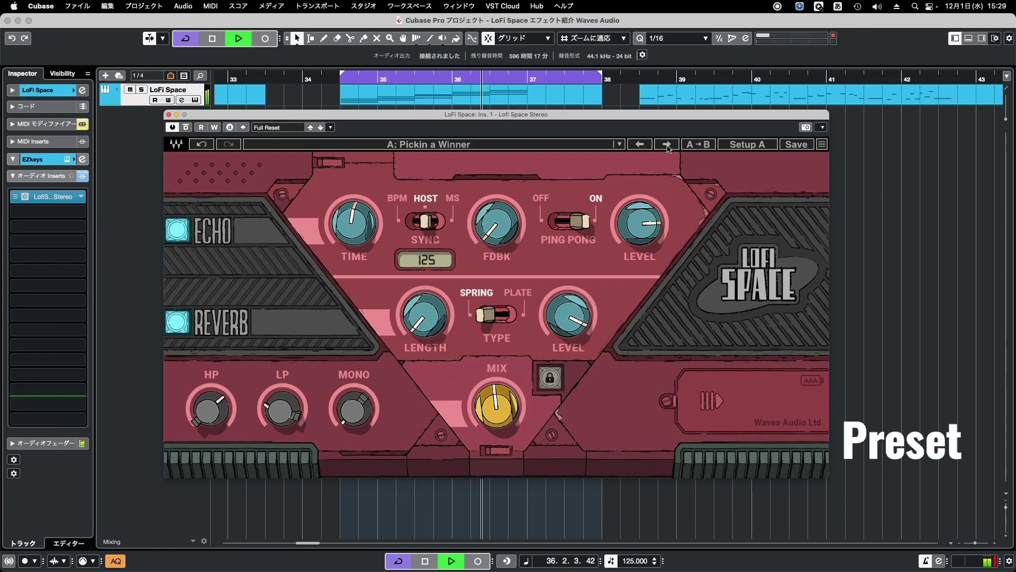
{"action": "left_click", "coordinate": [667, 144]}
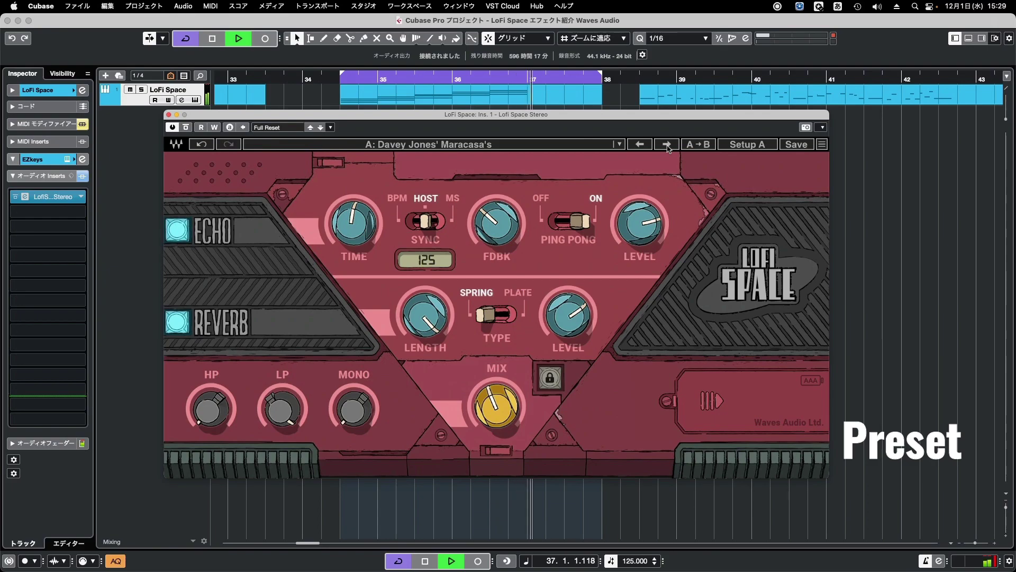
{"action": "left_click", "coordinate": [667, 145]}
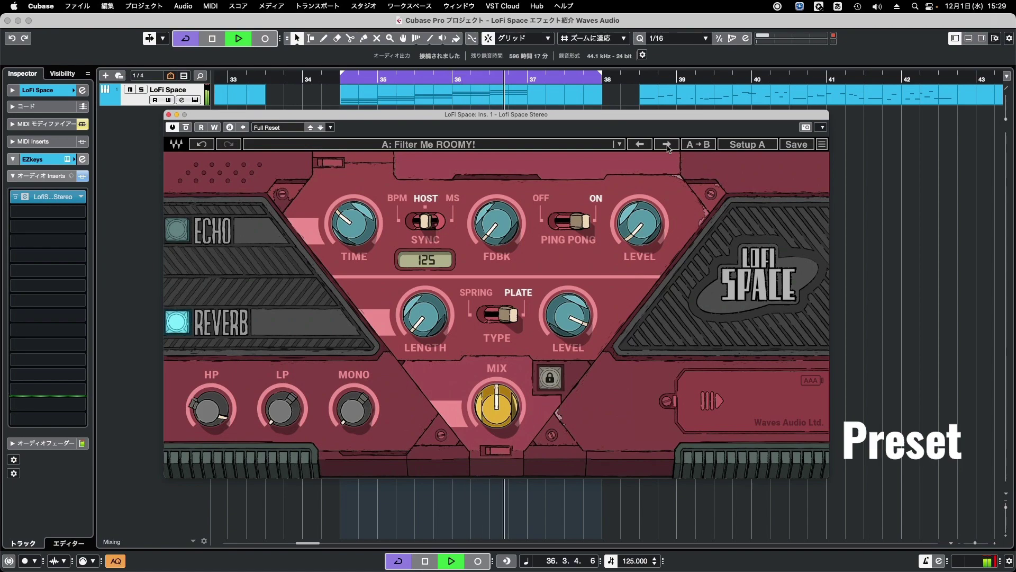
{"action": "left_click", "coordinate": [668, 145]}
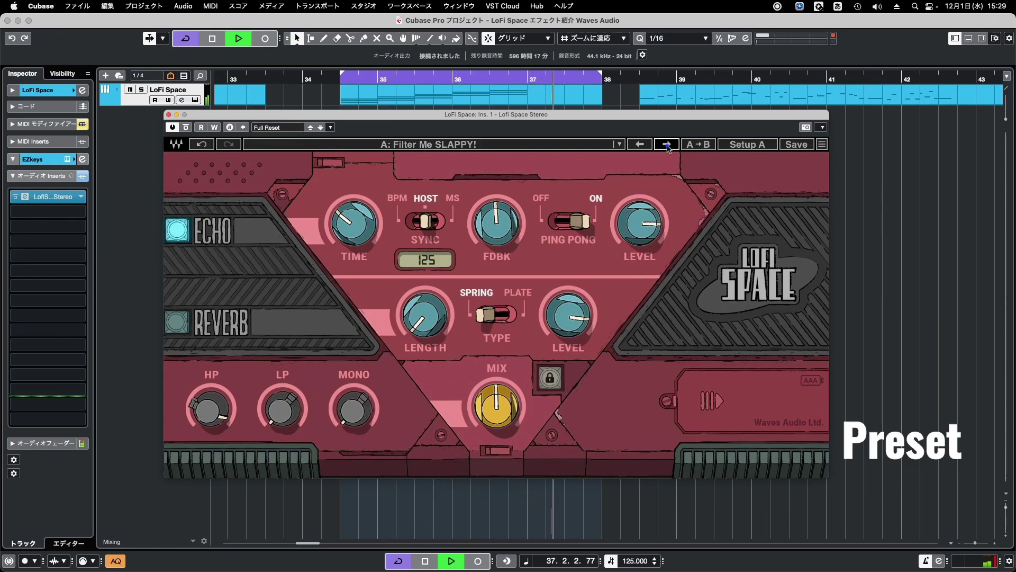
{"action": "left_click", "coordinate": [668, 145]}
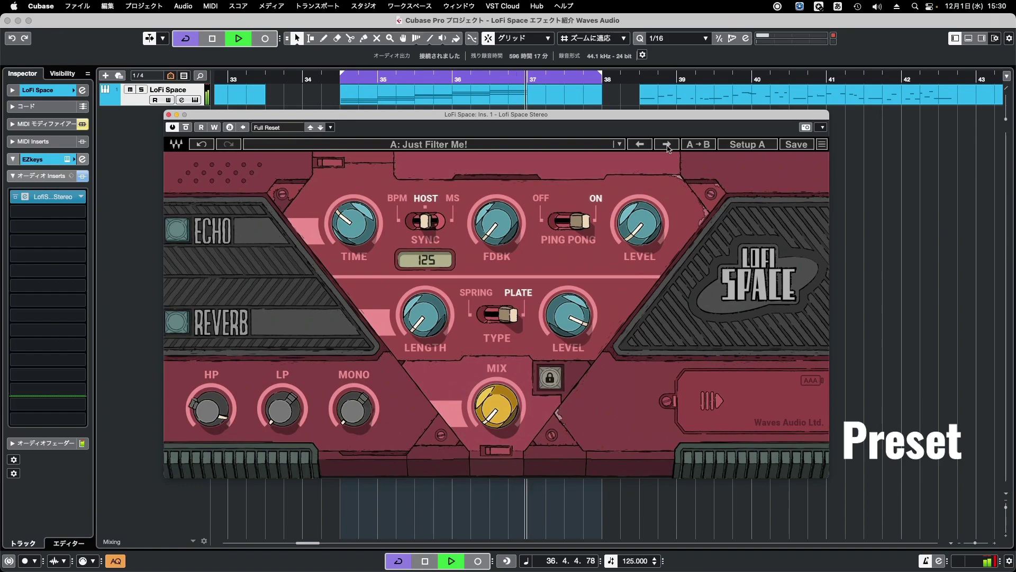
- Continue through the presets JumpySuckingAcG, SynthDistruction, Lofi Big Hug and Magic city, playing the loop with each
{"action": "left_click", "coordinate": [667, 145]}
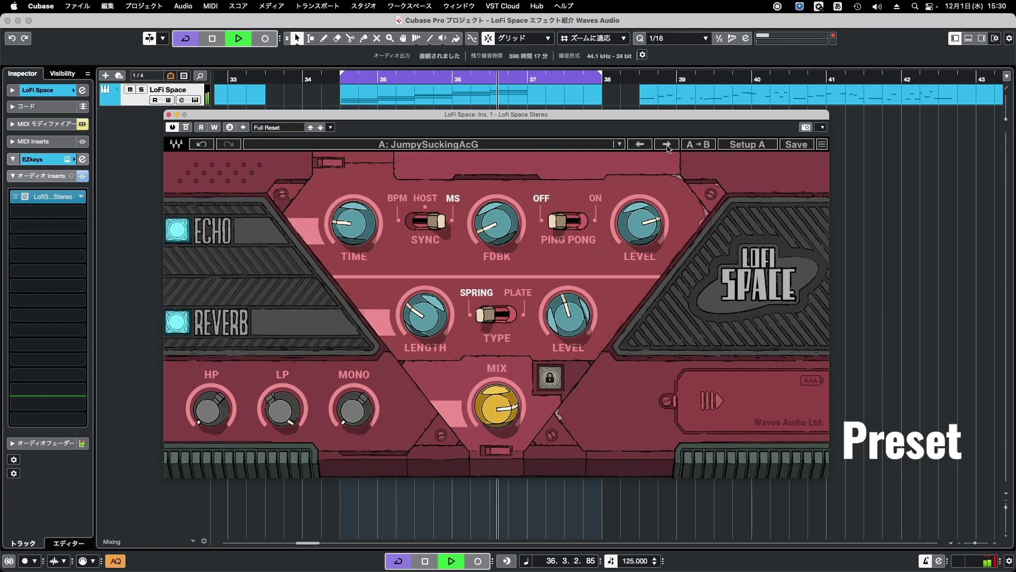
{"action": "left_click", "coordinate": [668, 146]}
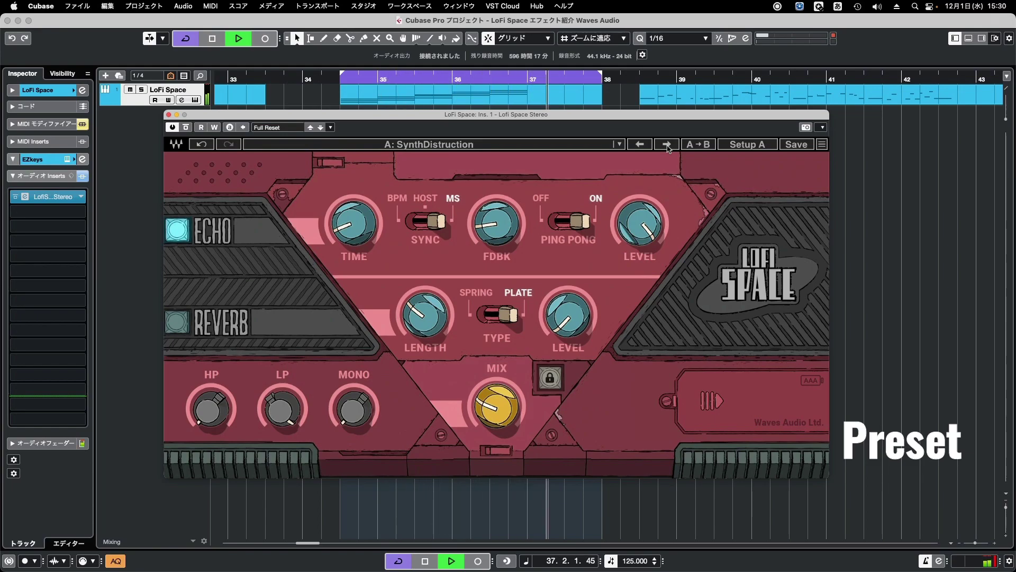
{"action": "left_click", "coordinate": [668, 147]}
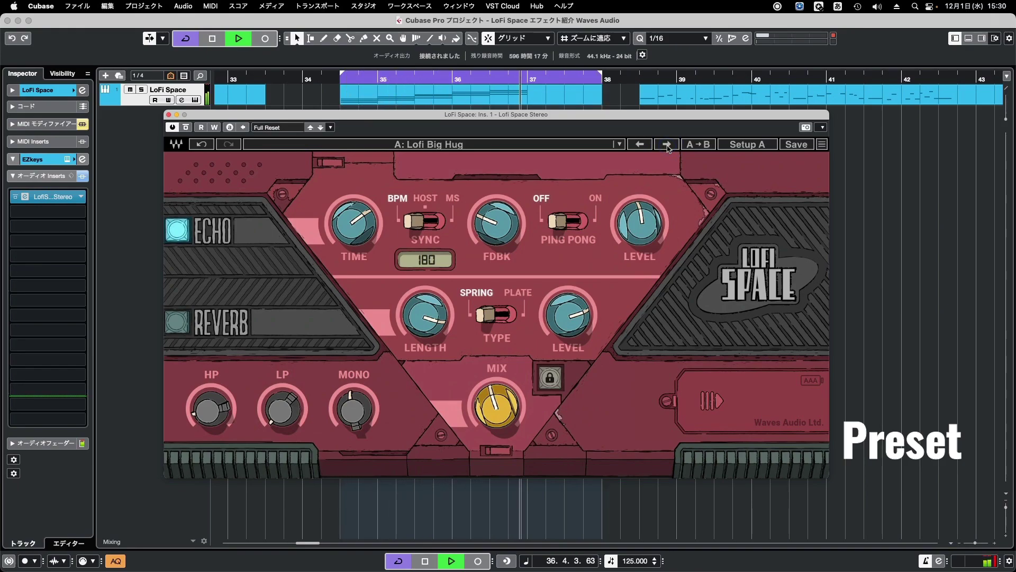
{"action": "left_click", "coordinate": [667, 145]}
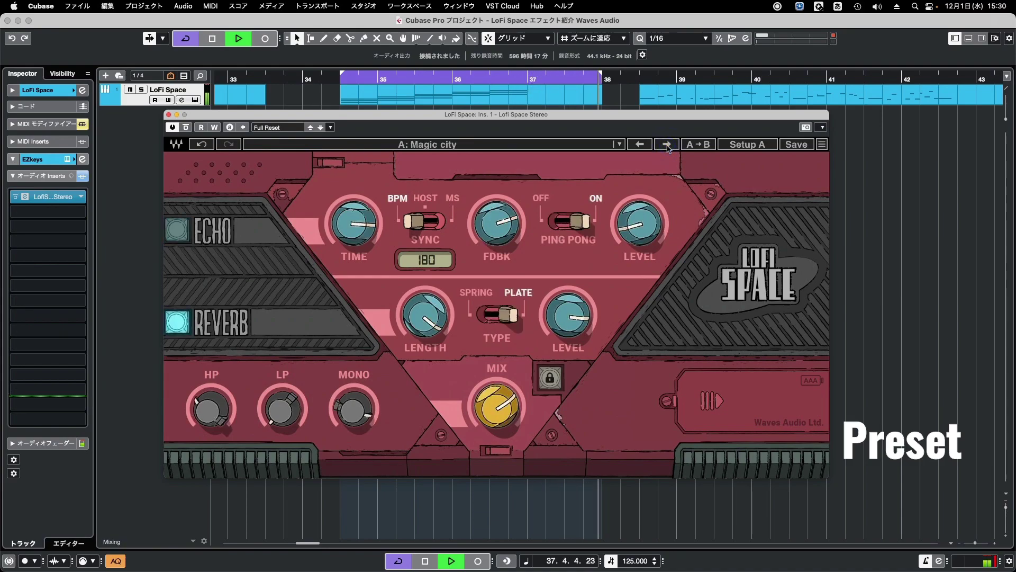